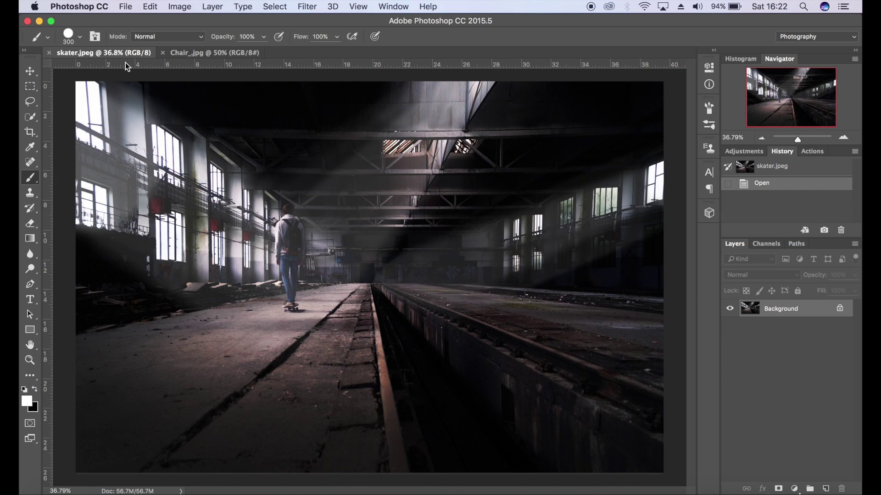
Bring the Chair_.jpg hallway photo with the lit chair into view
{"action": "left_click", "coordinate": [185, 52]}
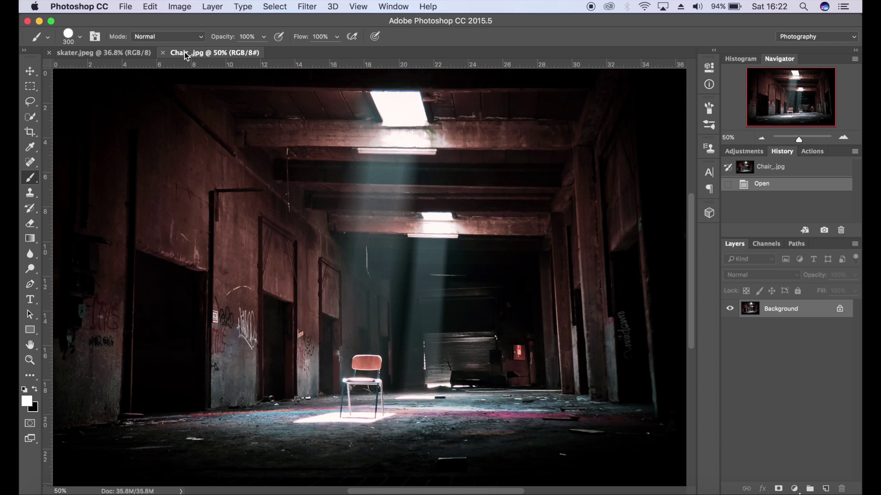
Back on skater.jpeg, add an empty Layer 1 for dust and check the 5 px hard brush tip
{"action": "left_click", "coordinate": [147, 53]}
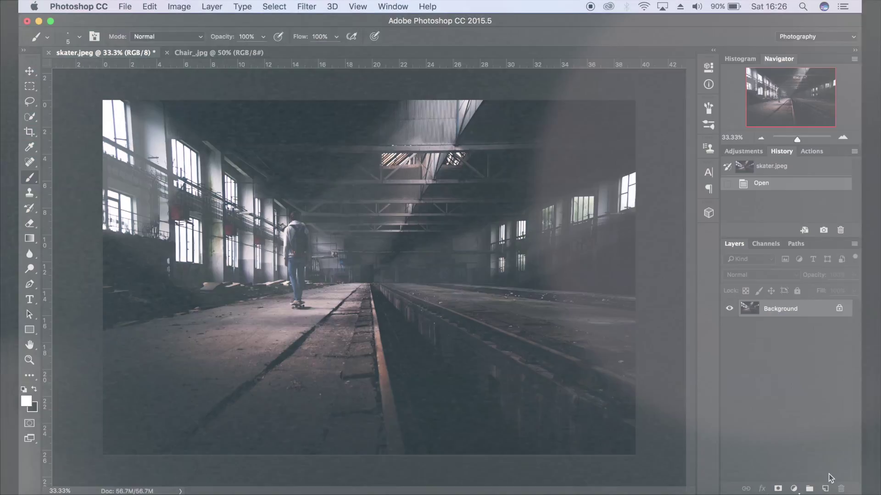
{"action": "left_click", "coordinate": [825, 488]}
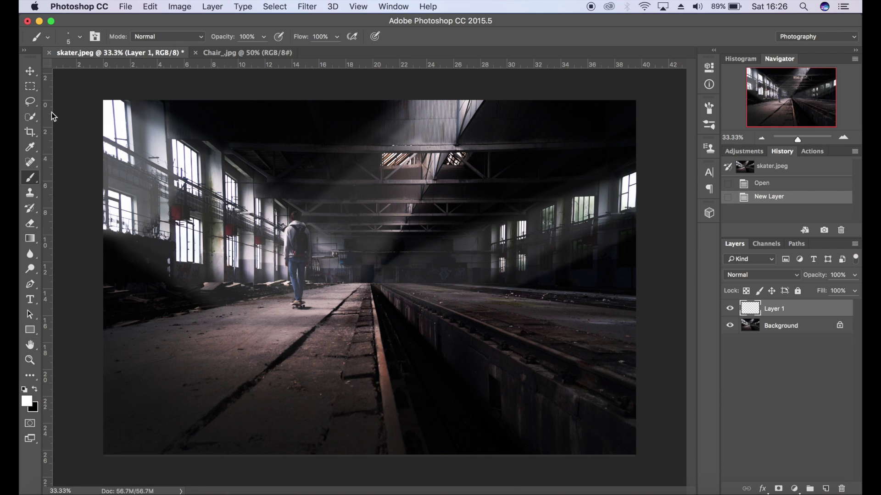
{"action": "left_click", "coordinate": [80, 36]}
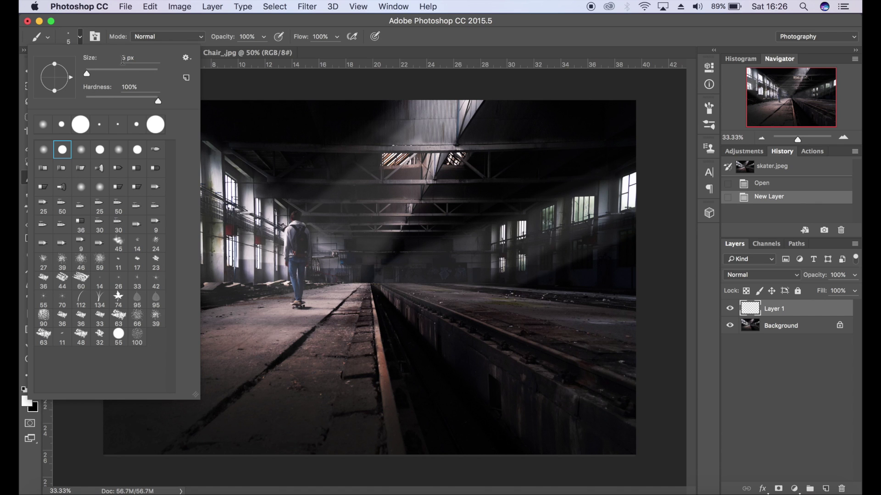
{"action": "left_click", "coordinate": [97, 38]}
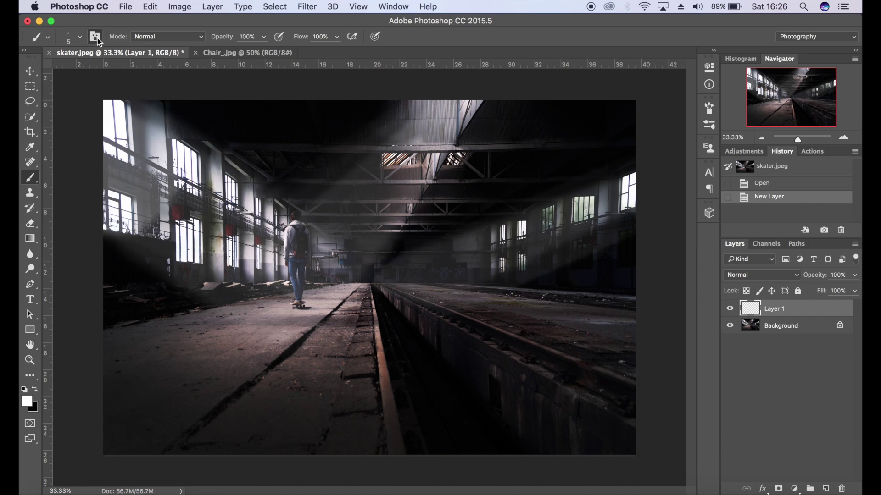
Max out brush spacing; set Shape Dynamics Size Jitter 100%, Angle 80%, Roundness 25%, Minimum Roundness 32%
{"action": "left_click", "coordinate": [97, 38]}
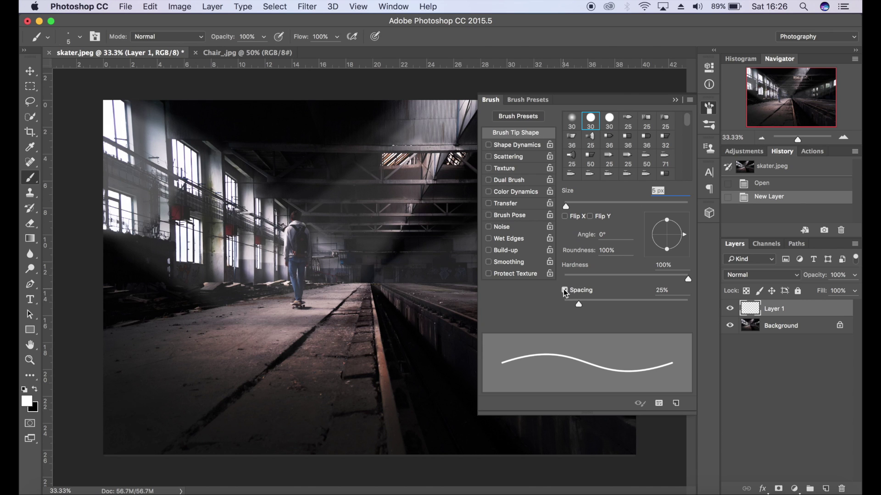
{"action": "left_click_drag", "start_coordinate": [579, 306], "coordinate": [682, 305]}
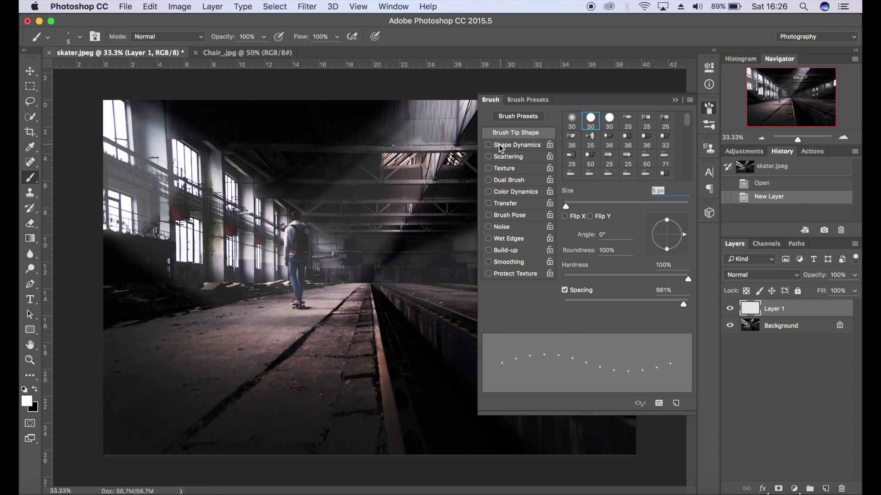
{"action": "left_click", "coordinate": [517, 146]}
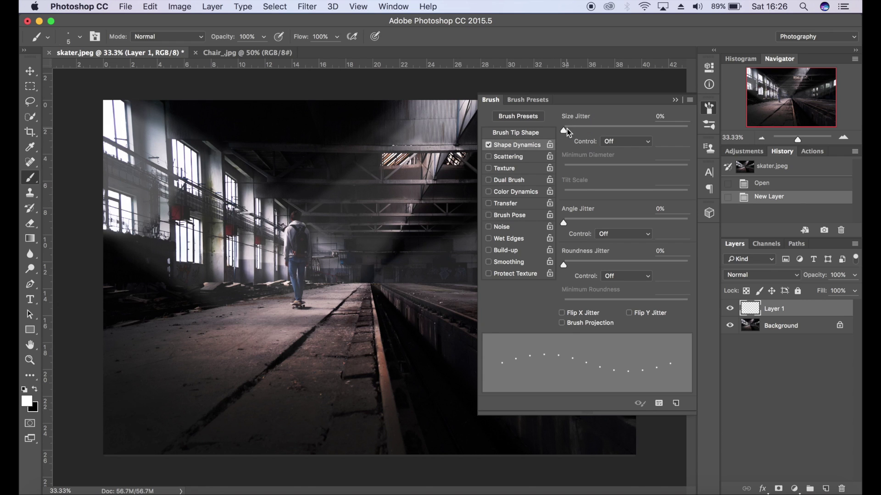
{"action": "left_click_drag", "start_coordinate": [563, 131], "coordinate": [691, 133]}
{"action": "left_click_drag", "start_coordinate": [563, 223], "coordinate": [666, 225]}
{"action": "left_click_drag", "start_coordinate": [564, 265], "coordinate": [596, 266]}
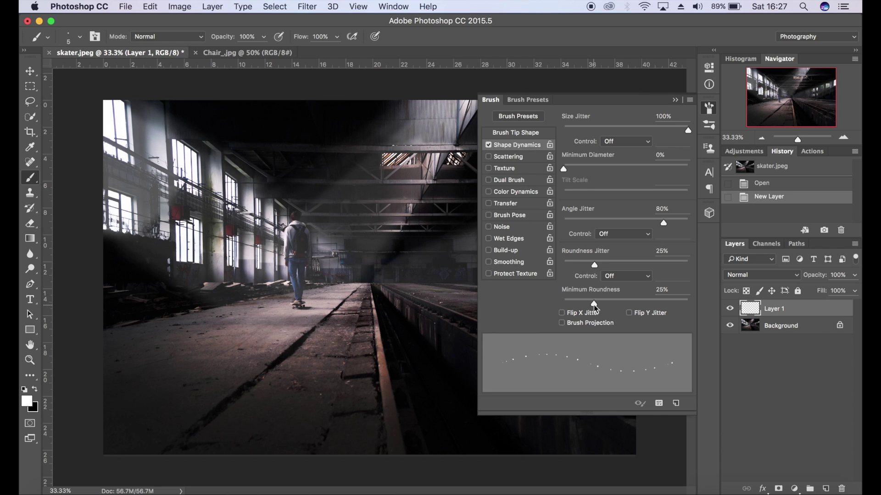
{"action": "left_click_drag", "start_coordinate": [594, 304], "coordinate": [603, 304]}
Enable Scattering at 1000% with 100% Count Jitter, and Transfer with 100% Opacity and Flow Jitter
{"action": "left_click", "coordinate": [488, 157]}
{"action": "left_click", "coordinate": [507, 158]}
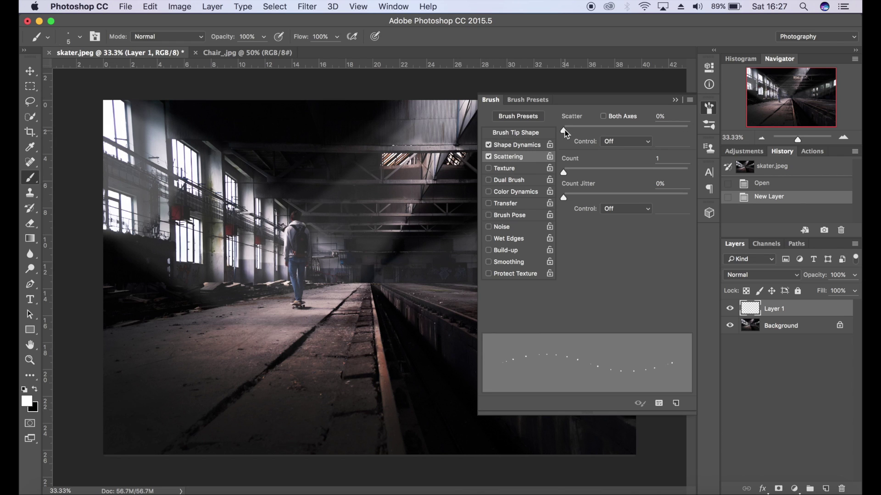
{"action": "left_click_drag", "start_coordinate": [567, 130], "coordinate": [695, 131]}
{"action": "left_click_drag", "start_coordinate": [564, 201], "coordinate": [778, 199]}
{"action": "left_click", "coordinate": [514, 204]}
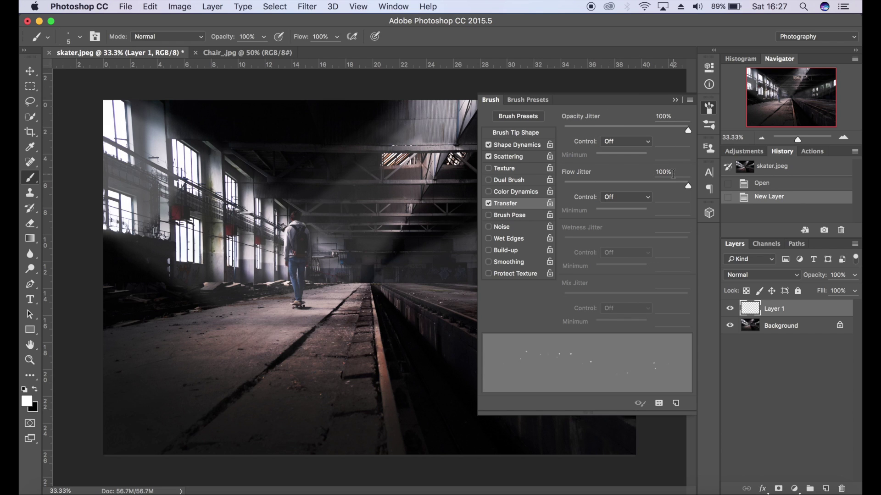
{"action": "left_click", "coordinate": [675, 100]}
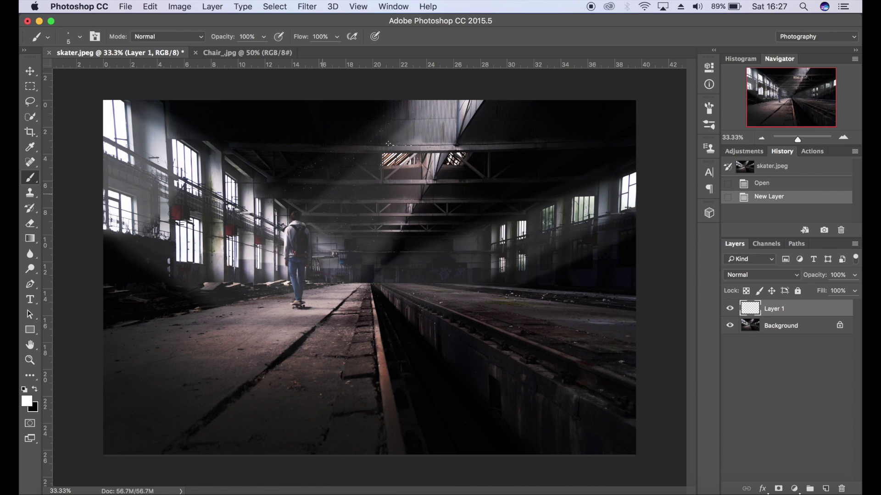
Paint a test dust dab on Layer 1, then raise the brush tip spacing to 1000%
{"action": "left_click", "coordinate": [376, 229]}
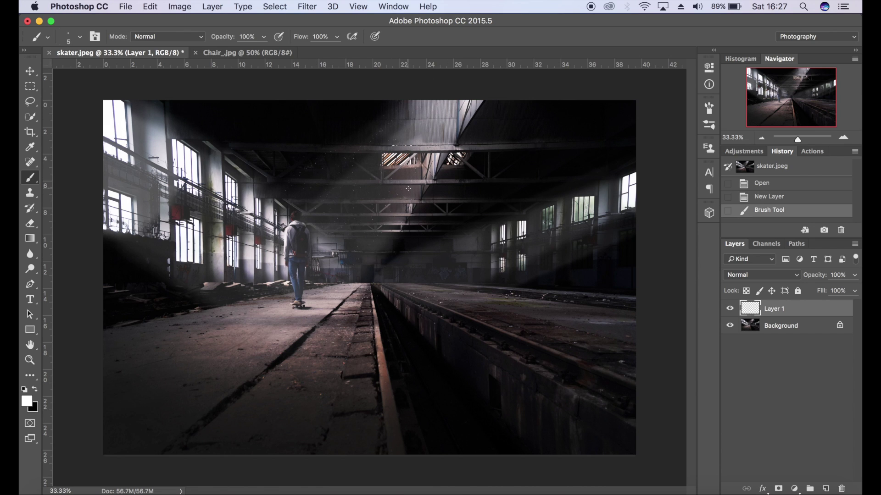
{"action": "left_click", "coordinate": [95, 36]}
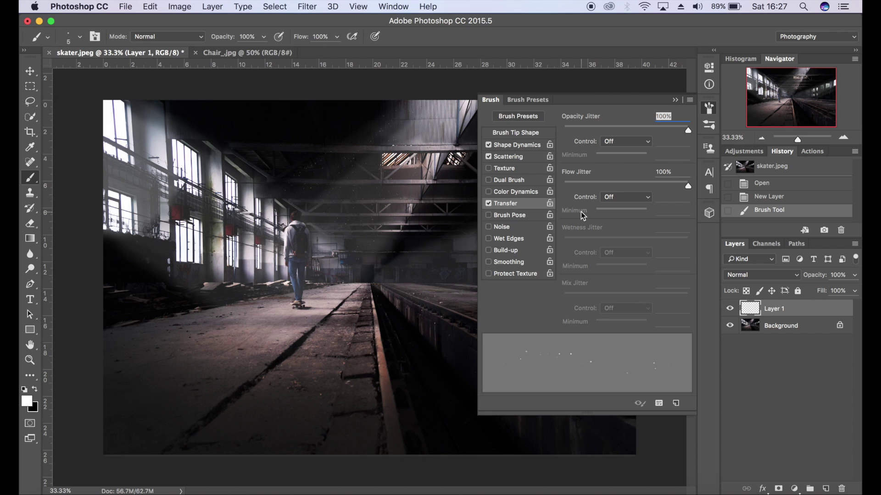
{"action": "left_click", "coordinate": [519, 145]}
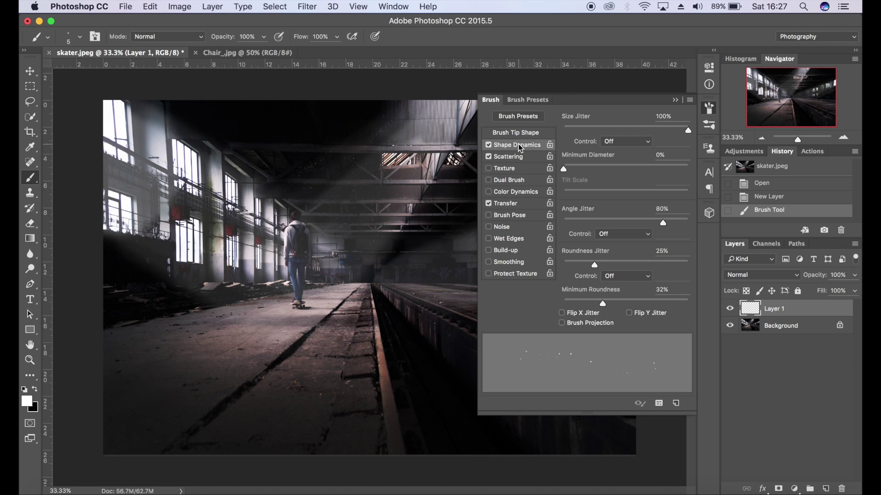
{"action": "left_click", "coordinate": [520, 133]}
{"action": "left_click_drag", "start_coordinate": [686, 305], "coordinate": [697, 310]}
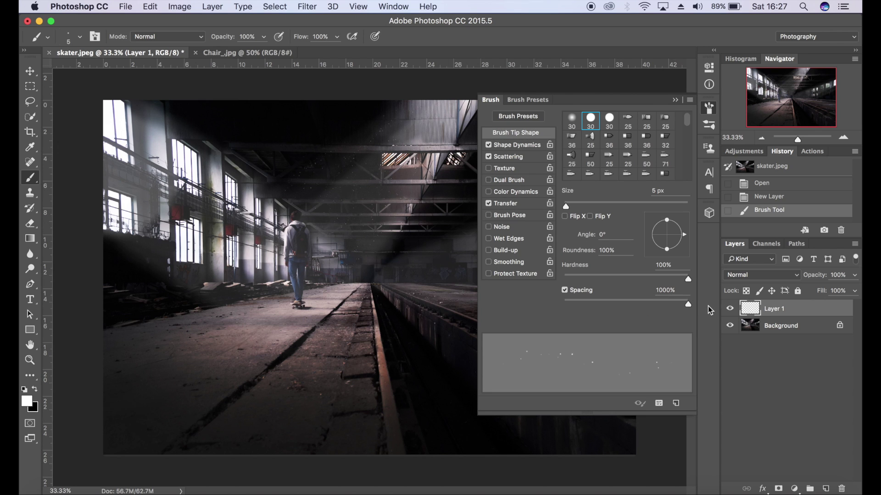
{"action": "left_click", "coordinate": [675, 100]}
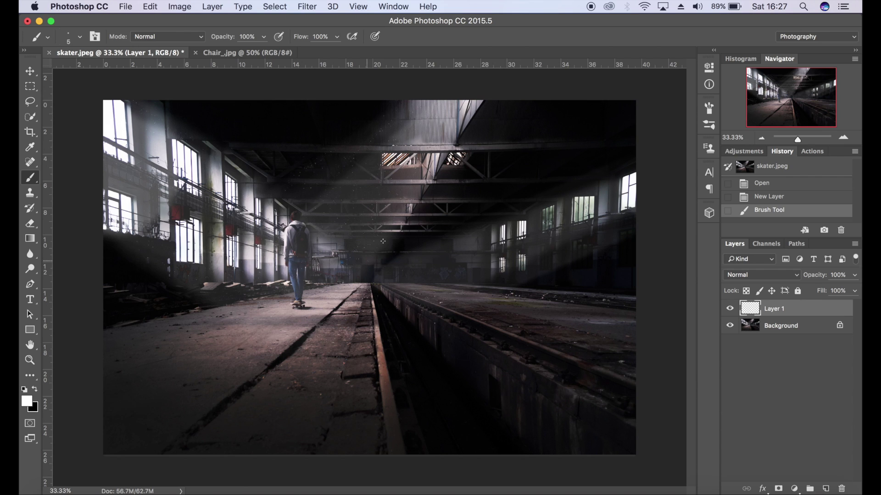
Paint dust strokes through the top beam and along the other light beams of the skater photo
{"action": "left_click", "coordinate": [372, 124]}
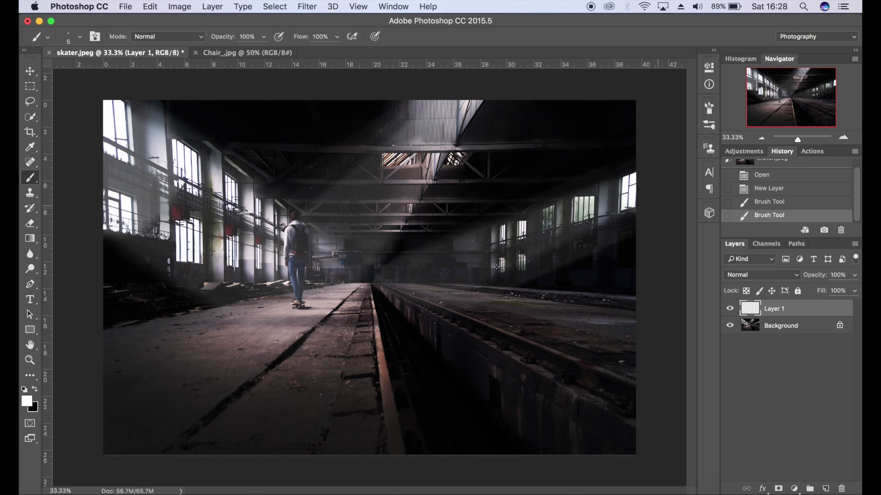
{"action": "left_click", "coordinate": [513, 253]}
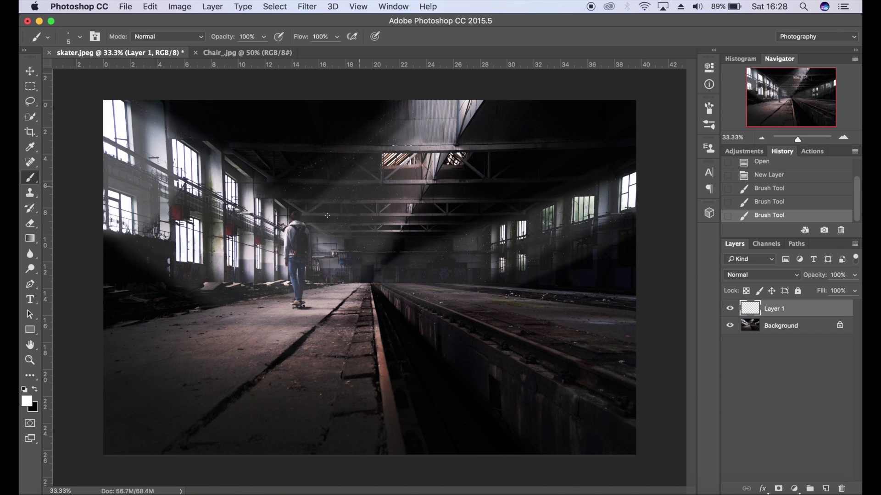
{"action": "left_click", "coordinate": [294, 244]}
{"action": "left_click", "coordinate": [312, 201]}
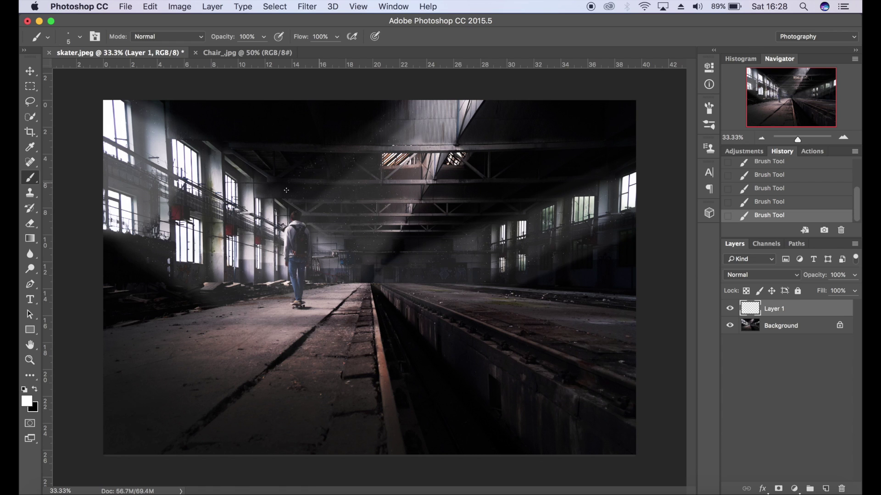
{"action": "left_click", "coordinate": [372, 265]}
Dab larger specks with an enlarged brush, step back in History, then resize and restore the stroke
{"action": "key", "text": "bracketright"}
{"action": "key", "text": "bracketright"}
{"action": "key", "text": "bracketright"}
{"action": "left_click", "coordinate": [323, 197]}
{"action": "left_click", "coordinate": [371, 213]}
{"action": "left_click", "coordinate": [785, 202]}
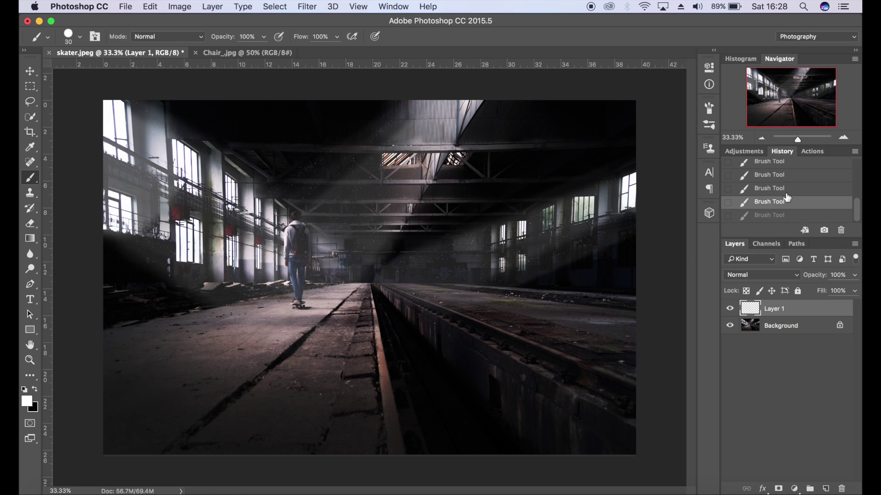
{"action": "key", "text": "bracketleft"}
{"action": "key", "text": "bracketleft"}
{"action": "key", "text": "super+z"}
{"action": "key", "text": "bracketright"}
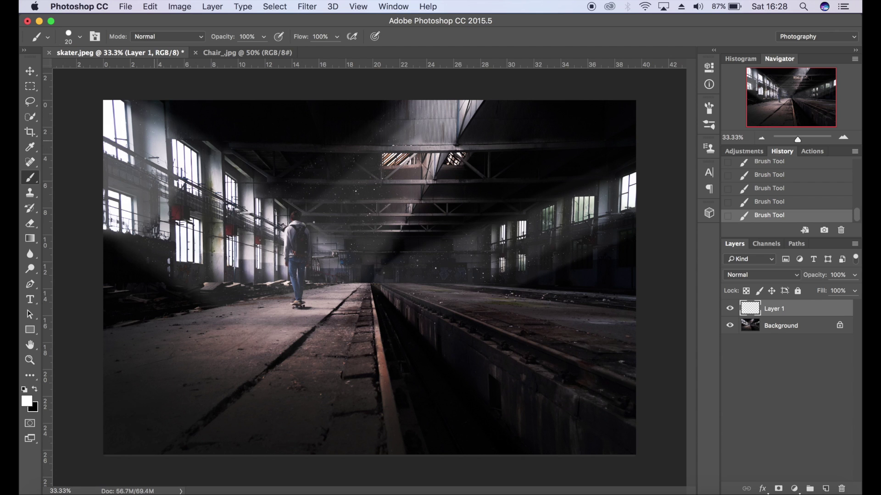
Apply a 1-pixel Gaussian Blur to the dust specks on Layer 1
{"action": "left_click", "coordinate": [307, 6]}
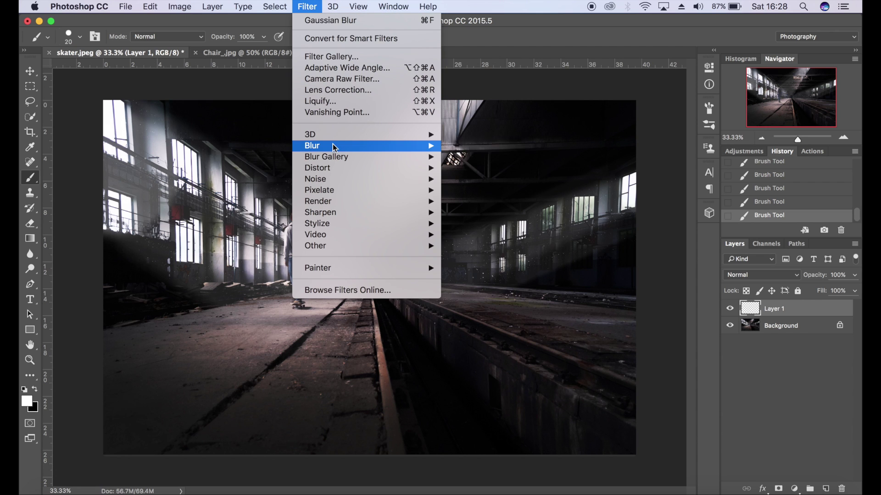
{"action": "mouse_move", "coordinate": [335, 147]}
{"action": "left_click", "coordinate": [477, 189]}
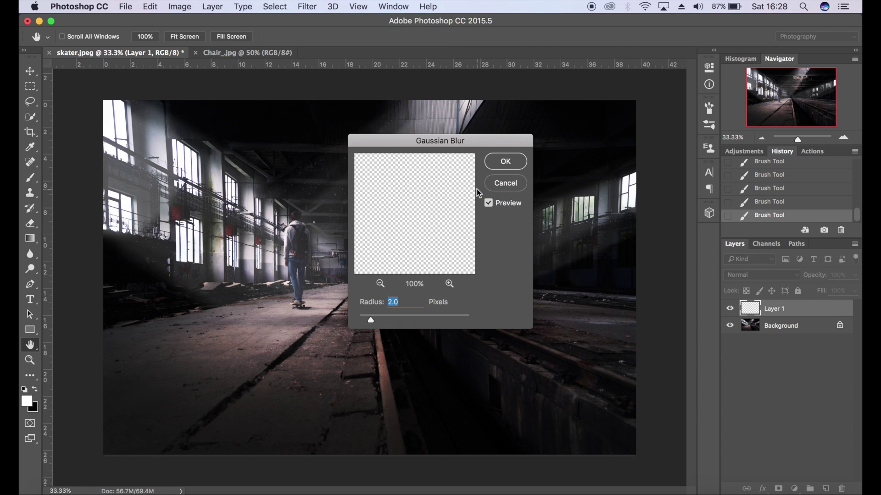
{"action": "type", "text": "1"}
{"action": "left_click", "coordinate": [506, 161]}
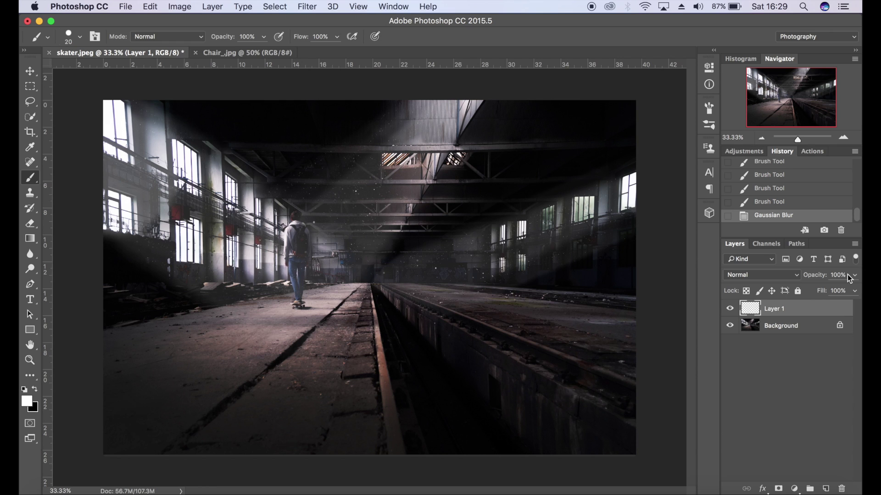
Drop Layer 1's opacity to 50% after trying 75 and 60, then select the Background layer
{"action": "left_click", "coordinate": [831, 275]}
{"action": "type", "text": "75"}
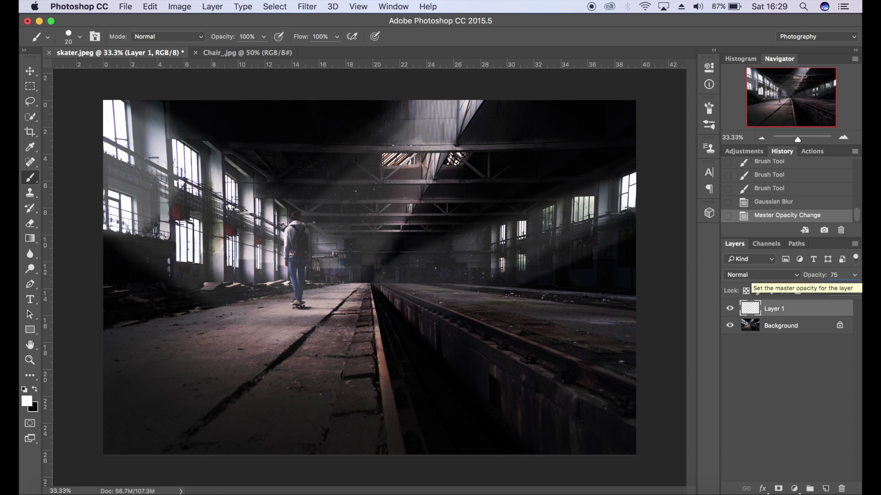
{"action": "left_click", "coordinate": [823, 279]}
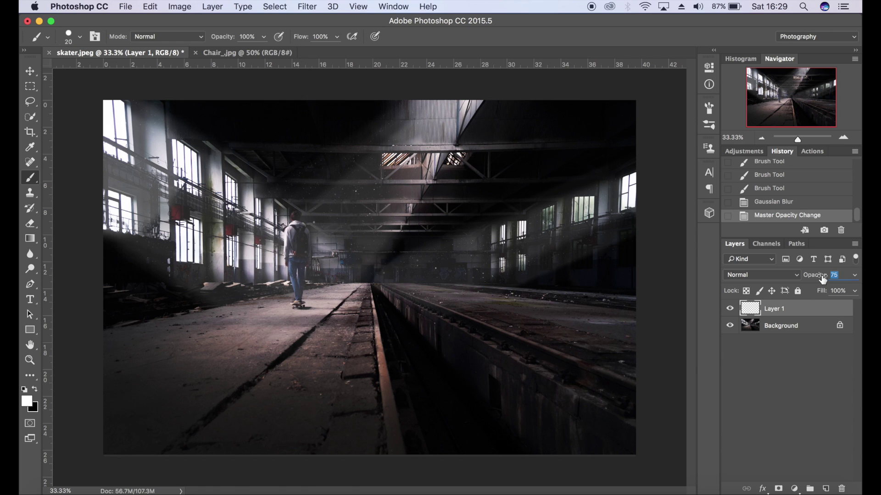
{"action": "type", "text": "60"}
{"action": "key", "text": "Return"}
{"action": "type", "text": "50"}
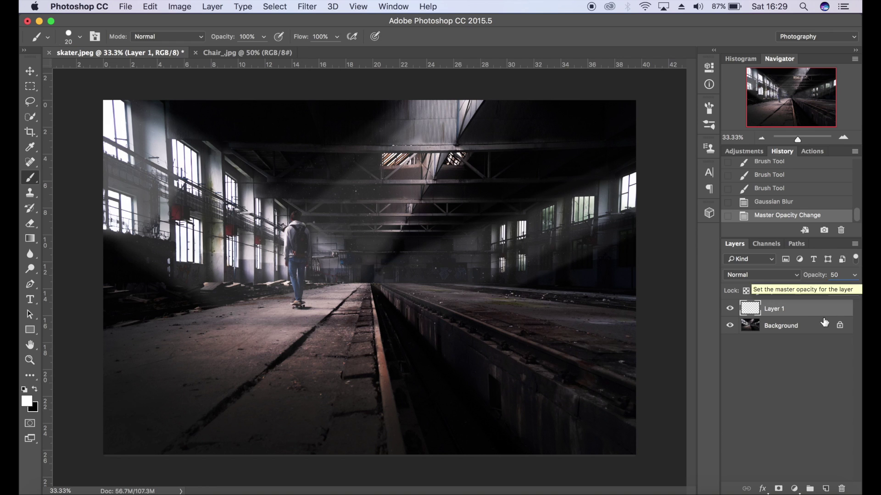
{"action": "left_click", "coordinate": [776, 325]}
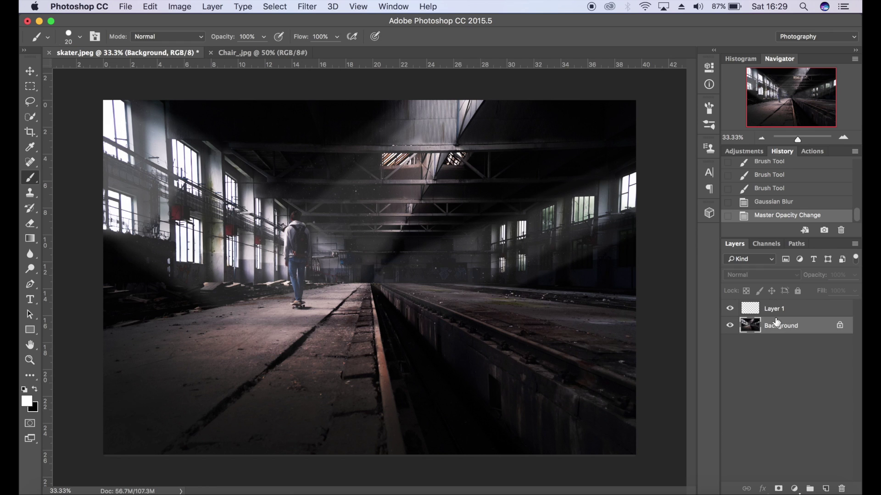
In Chair_.jpg, create an empty Layer 1 above Background and drag the brush size down to 5 px
{"action": "left_click", "coordinate": [238, 53]}
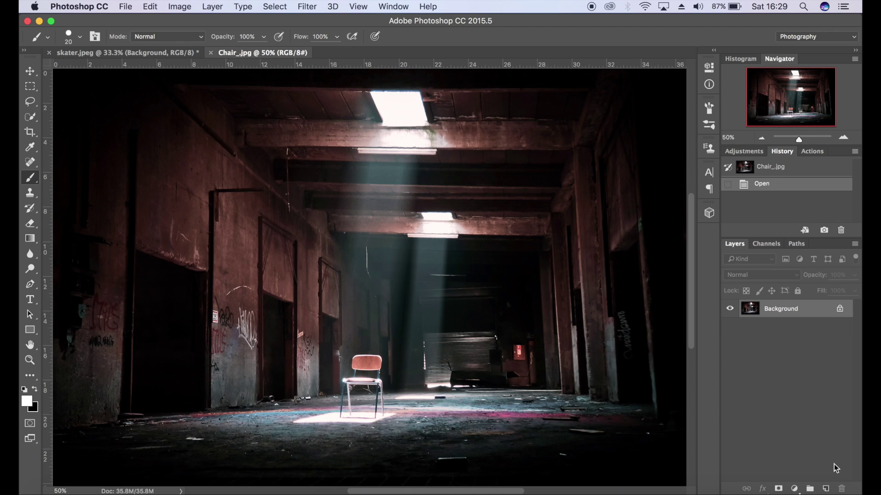
{"action": "left_click", "coordinate": [825, 489]}
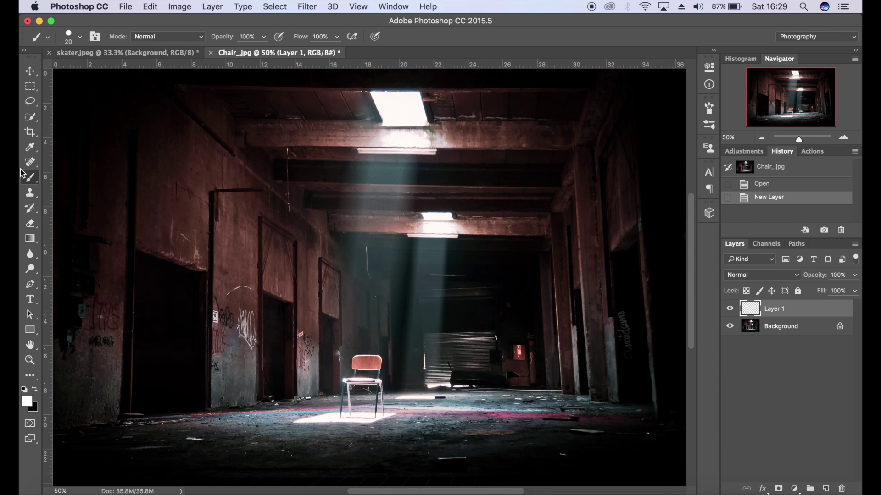
{"action": "left_click", "coordinate": [98, 42]}
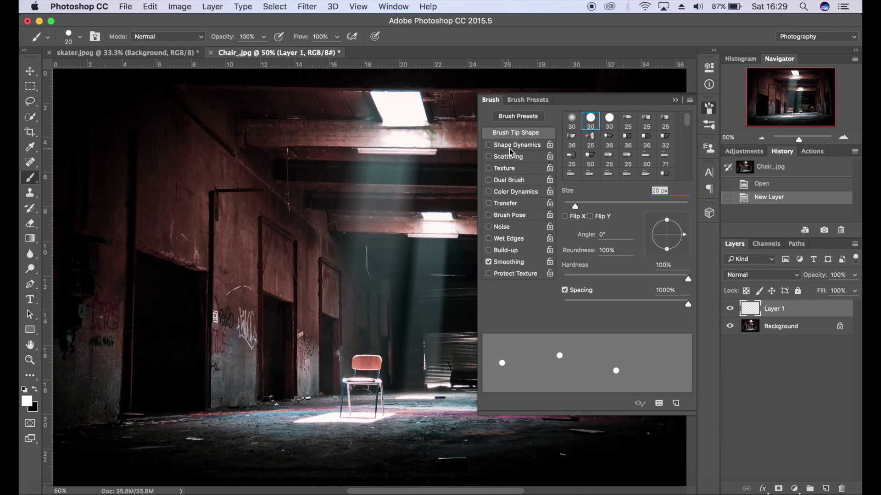
{"action": "left_click_drag", "start_coordinate": [576, 206], "coordinate": [569, 208]}
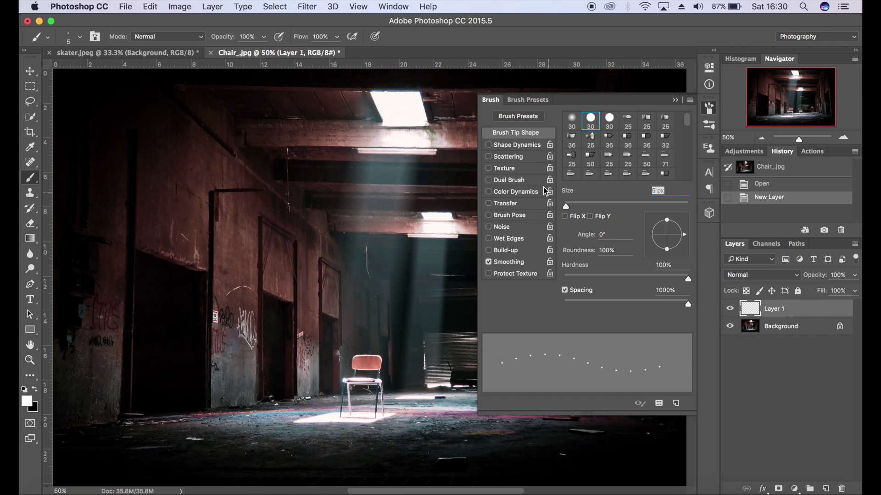
Enable Shape Dynamics with full size jitter, random angle jitter and slight roundness jitter
{"action": "left_click", "coordinate": [501, 146]}
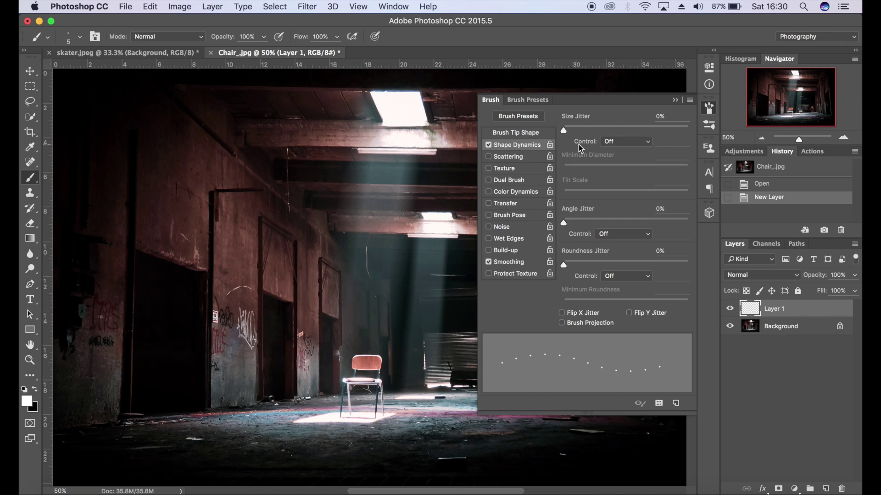
{"action": "left_click_drag", "start_coordinate": [563, 131], "coordinate": [802, 136]}
{"action": "left_click_drag", "start_coordinate": [564, 226], "coordinate": [711, 232]}
{"action": "left_click_drag", "start_coordinate": [602, 264], "coordinate": [584, 265]}
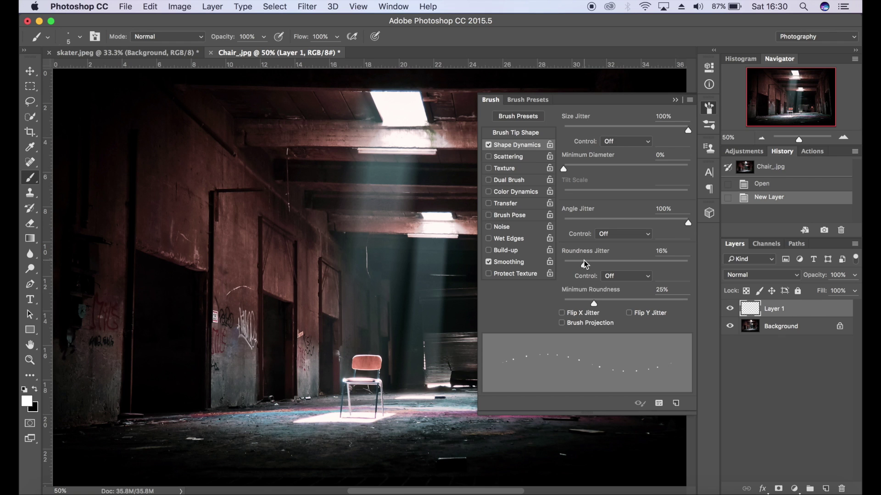
Turn on Scattering at 1000% with 100% Count Jitter, and disable Smoothing
{"action": "left_click", "coordinate": [513, 157]}
{"action": "left_click_drag", "start_coordinate": [567, 131], "coordinate": [780, 117]}
{"action": "left_click_drag", "start_coordinate": [563, 198], "coordinate": [806, 203]}
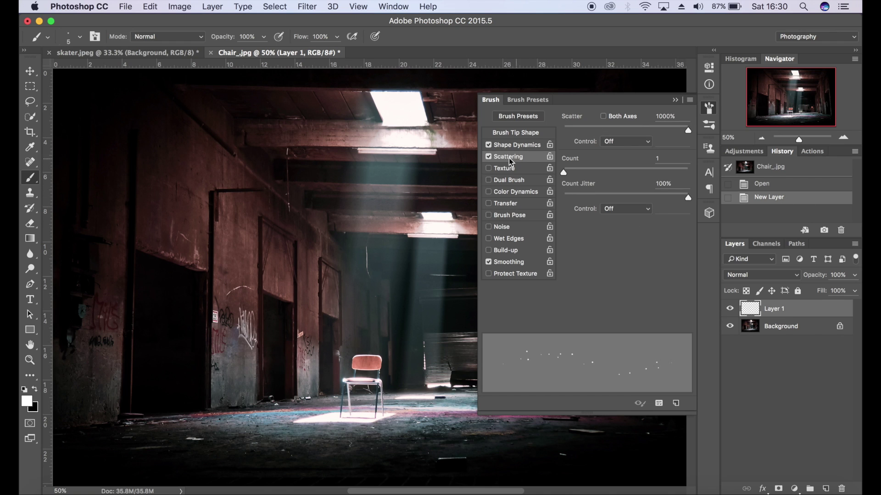
{"action": "left_click", "coordinate": [488, 262]}
Enable Transfer with Opacity Jitter and Flow Jitter both at 100%
{"action": "left_click", "coordinate": [503, 203]}
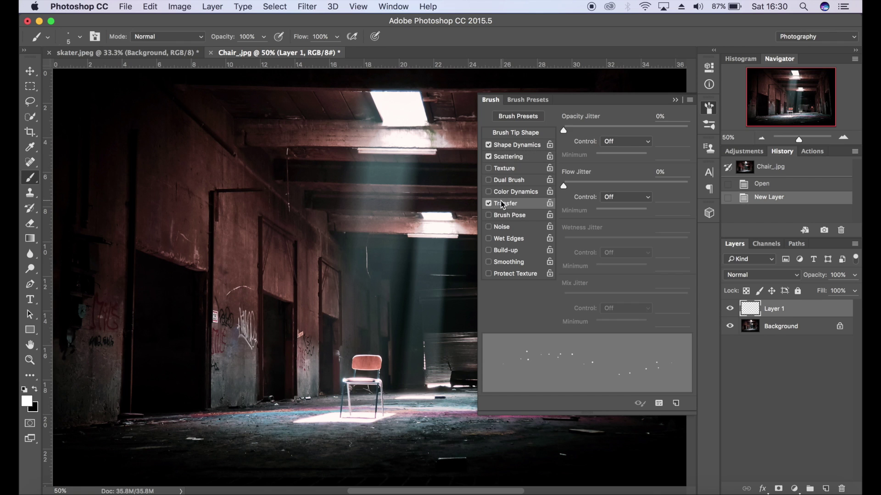
{"action": "left_click_drag", "start_coordinate": [567, 132], "coordinate": [736, 134]}
{"action": "left_click_drag", "start_coordinate": [563, 187], "coordinate": [568, 187]}
{"action": "left_click_drag", "start_coordinate": [694, 188], "coordinate": [755, 189]}
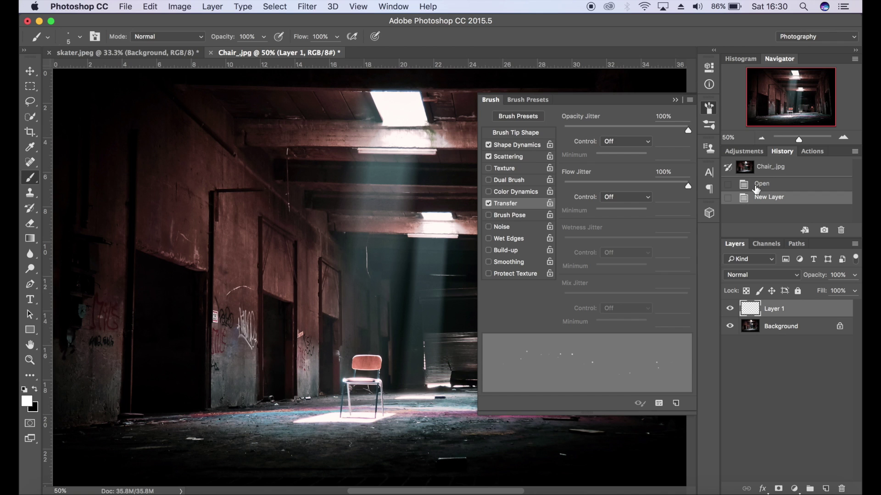
Close the Brush panel and dab white dust specks into the chair photo's light beams on Layer 1
{"action": "left_click", "coordinate": [675, 100]}
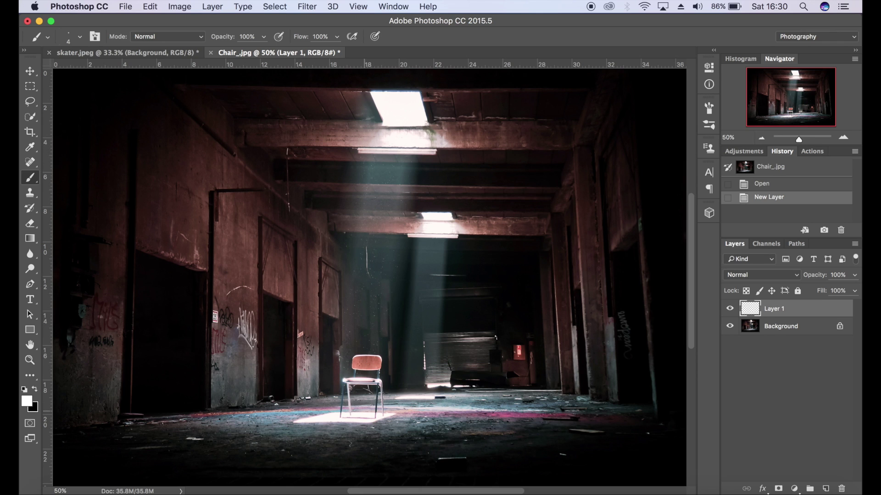
{"action": "left_click", "coordinate": [407, 258]}
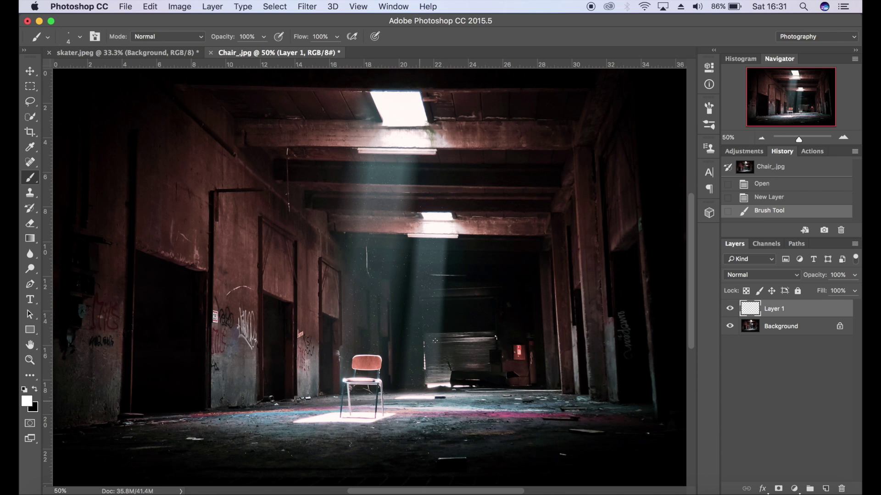
{"action": "left_click", "coordinate": [388, 249]}
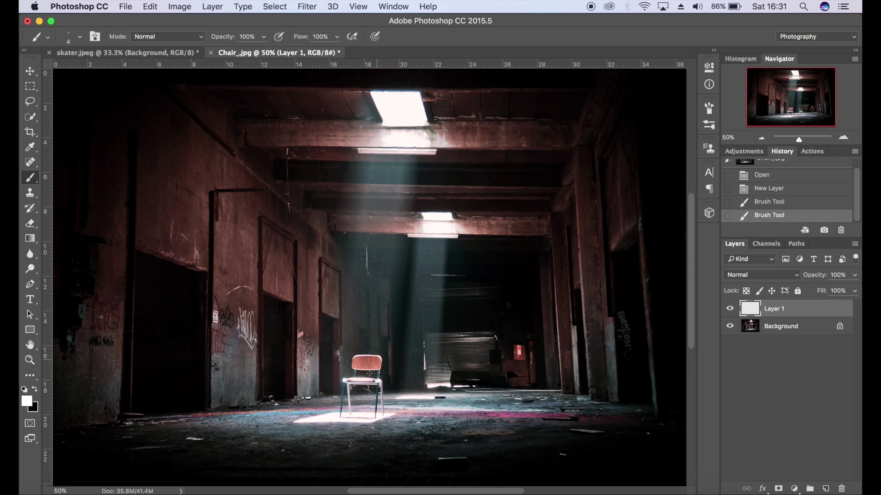
{"action": "left_click", "coordinate": [369, 374]}
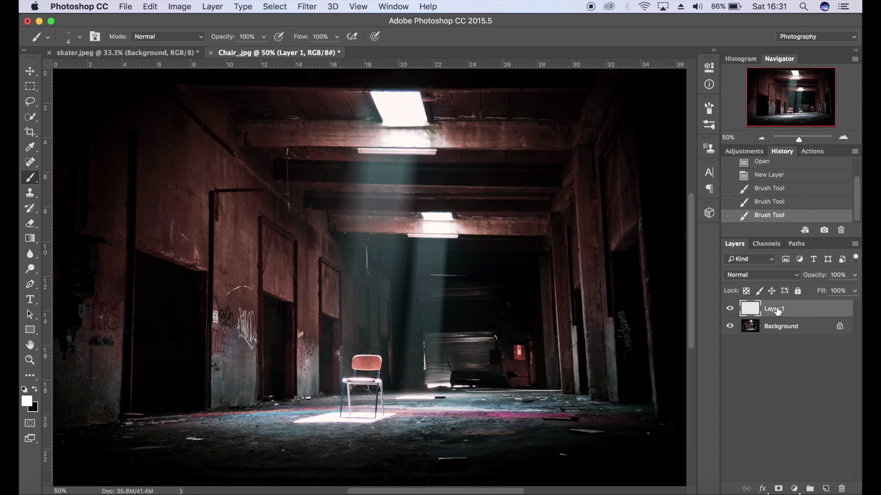
Apply a 1-pixel Gaussian Blur to the dust on Layer 1
{"action": "left_click", "coordinate": [307, 7]}
{"action": "mouse_move", "coordinate": [312, 146]}
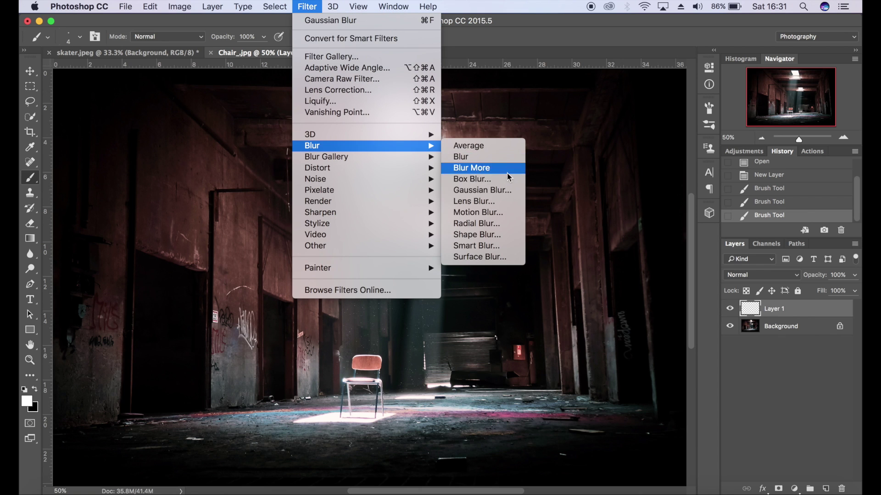
{"action": "left_click", "coordinate": [507, 190]}
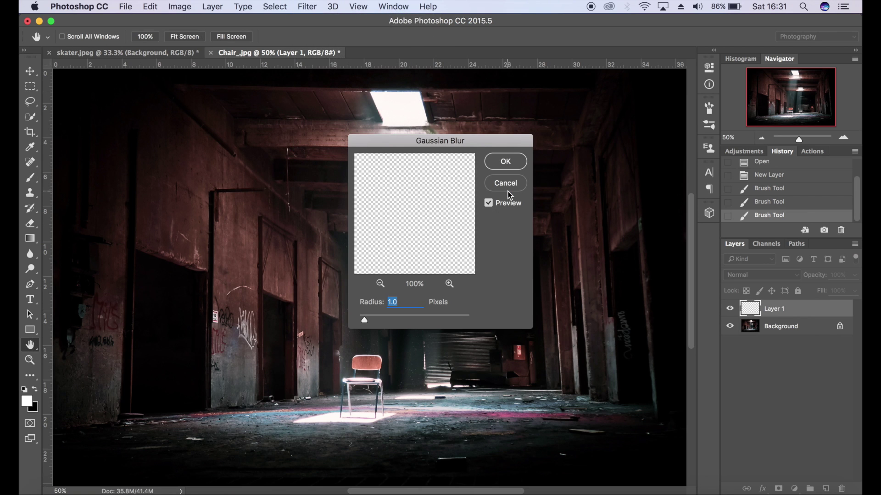
{"action": "key", "text": "Return"}
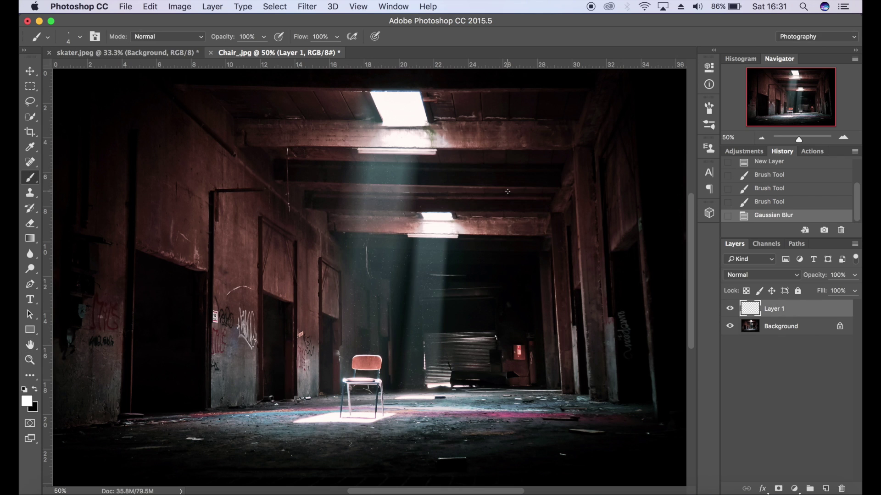
Set Layer 1's opacity to 75%
{"action": "left_click", "coordinate": [839, 274]}
{"action": "type", "text": "75"}
{"action": "key", "text": "Return"}
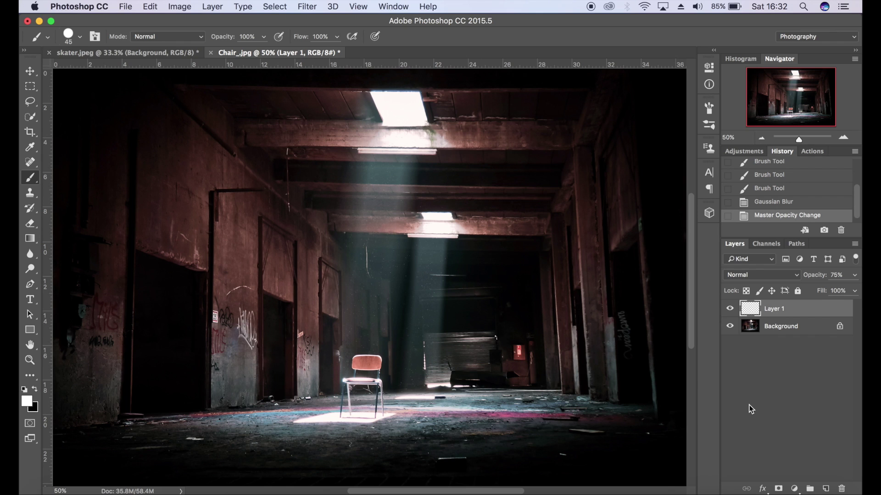
Add Layer 2, enlarge the brush to 400, and paint large dust circles on walls and floor
{"action": "left_click", "coordinate": [825, 489]}
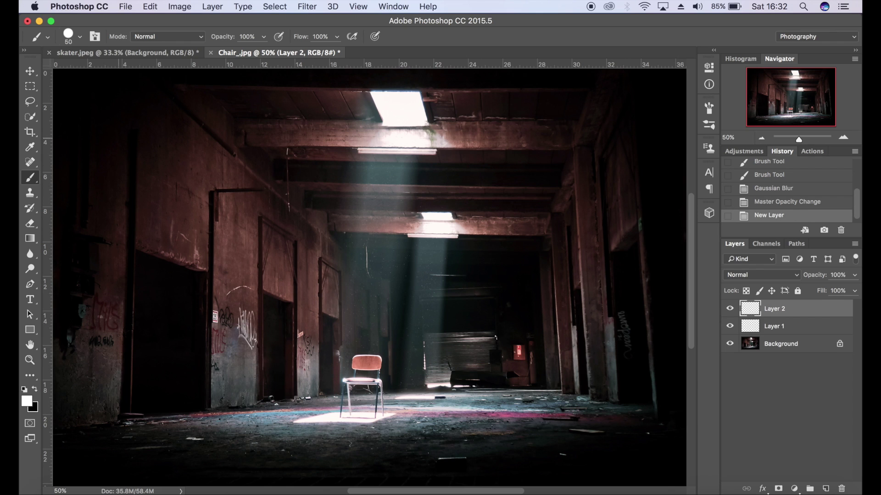
{"action": "key", "text": "bracketright"}
{"action": "key", "text": "bracketright"}
{"action": "key", "text": "bracketright"}
{"action": "key", "text": "bracketright"}
{"action": "key", "text": "bracketright"}
{"action": "key", "text": "bracketright"}
{"action": "key", "text": "bracketright"}
{"action": "key", "text": "bracketright"}
{"action": "key", "text": "bracketright"}
{"action": "left_click", "coordinate": [99, 260]}
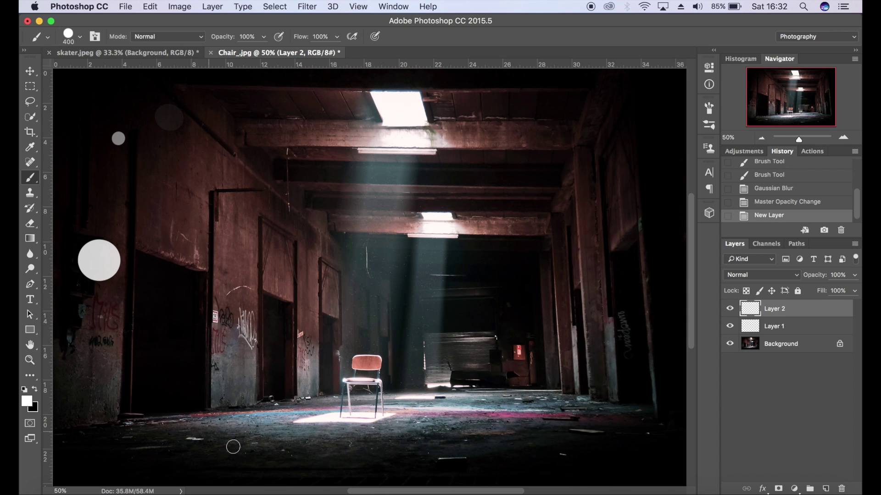
{"action": "mouse_move", "coordinate": [381, 449]}
{"action": "left_mouse_down"}
{"action": "mouse_move", "coordinate": [456, 466]}
{"action": "mouse_move", "coordinate": [566, 467]}
{"action": "mouse_move", "coordinate": [594, 452]}
{"action": "left_mouse_up"}
{"action": "left_click", "coordinate": [631, 192]}
{"action": "left_click", "coordinate": [615, 74]}
Paint more large dust circles across the ceiling, centre, lower corners and right side
{"action": "key", "text": "super+minus"}
{"action": "left_click", "coordinate": [508, 167]}
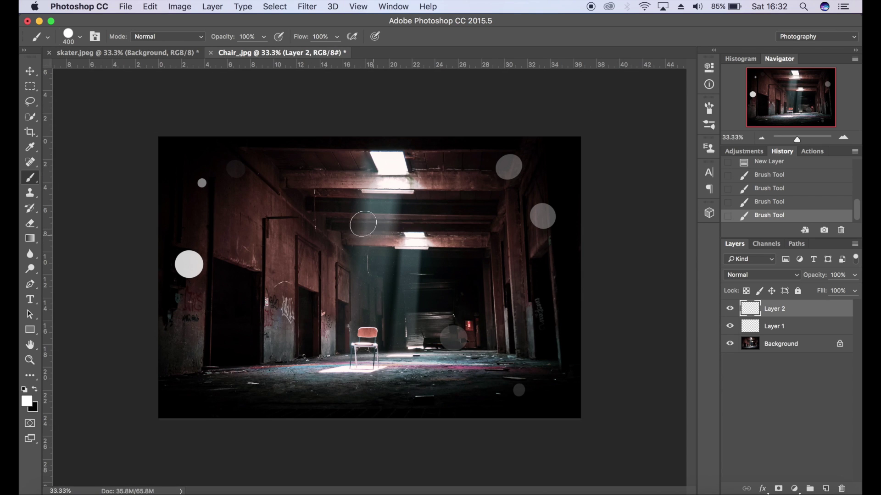
{"action": "left_click", "coordinate": [362, 215]}
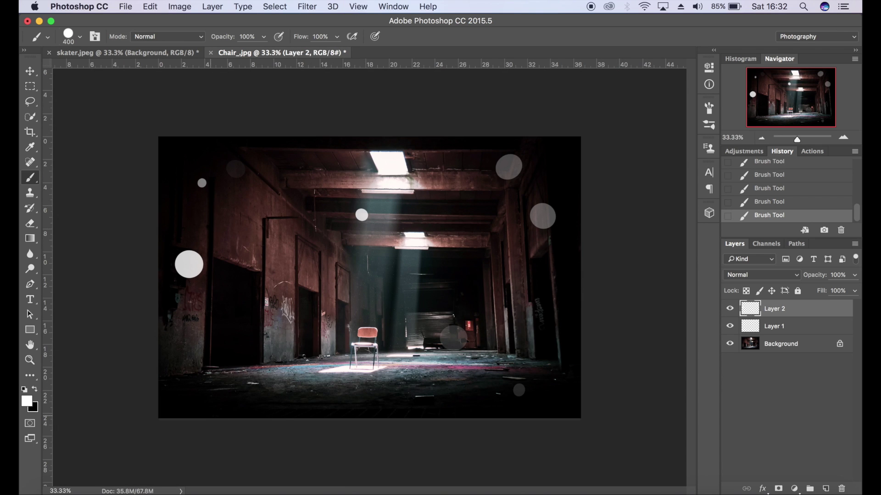
{"action": "left_click", "coordinate": [332, 276]}
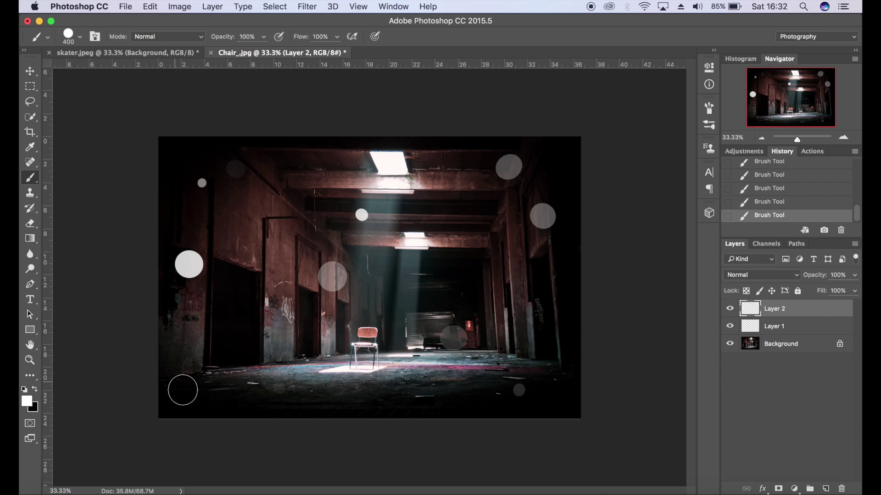
{"action": "left_click", "coordinate": [198, 390]}
{"action": "left_click", "coordinate": [349, 400]}
{"action": "left_click", "coordinate": [477, 247]}
{"action": "left_click", "coordinate": [557, 345]}
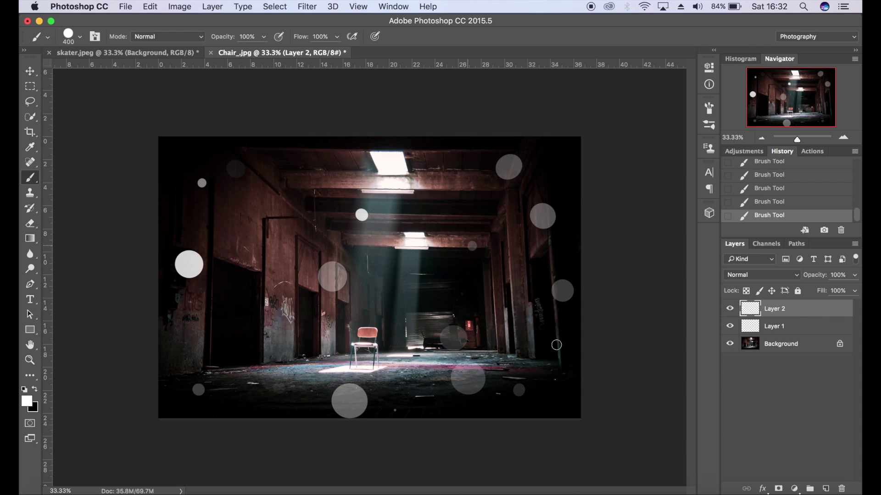
Apply a 15-pixel Gaussian Blur to the Layer 2 dust circles
{"action": "left_click", "coordinate": [307, 6]}
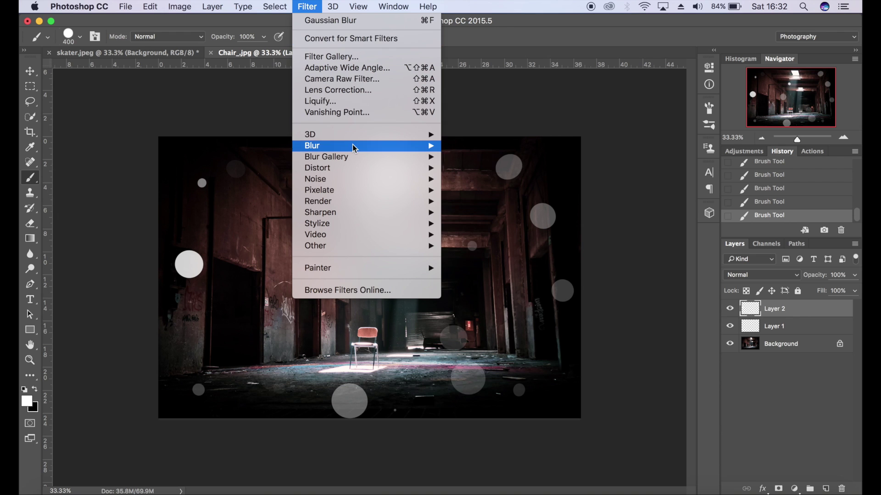
{"action": "mouse_move", "coordinate": [413, 145]}
{"action": "left_click", "coordinate": [511, 193]}
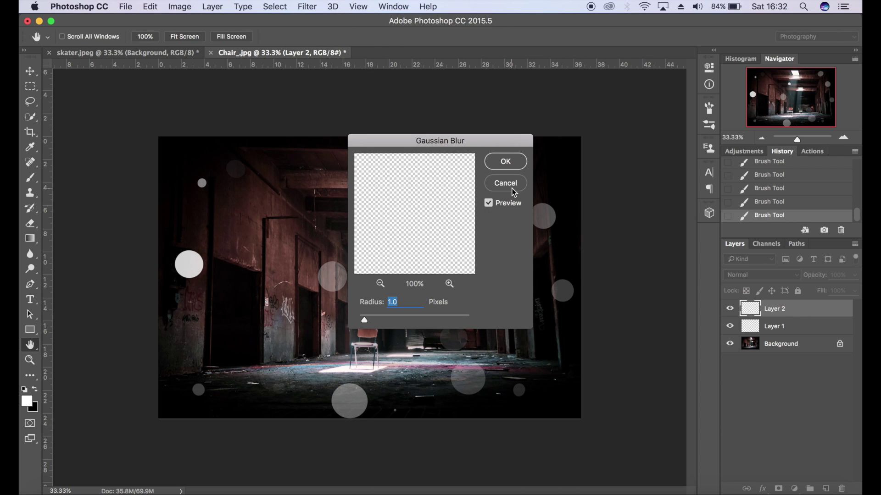
{"action": "type", "text": "10"}
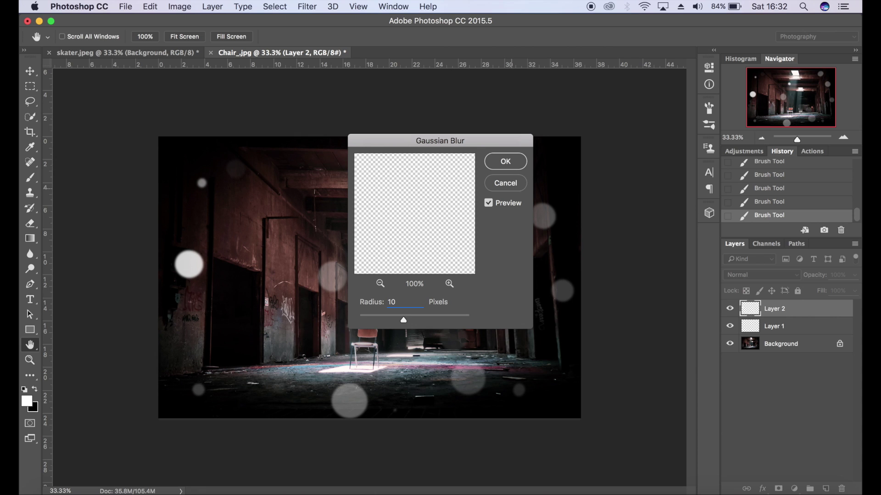
{"action": "key", "text": "BackSpace"}
{"action": "key", "text": "BackSpace"}
{"action": "type", "text": "25"}
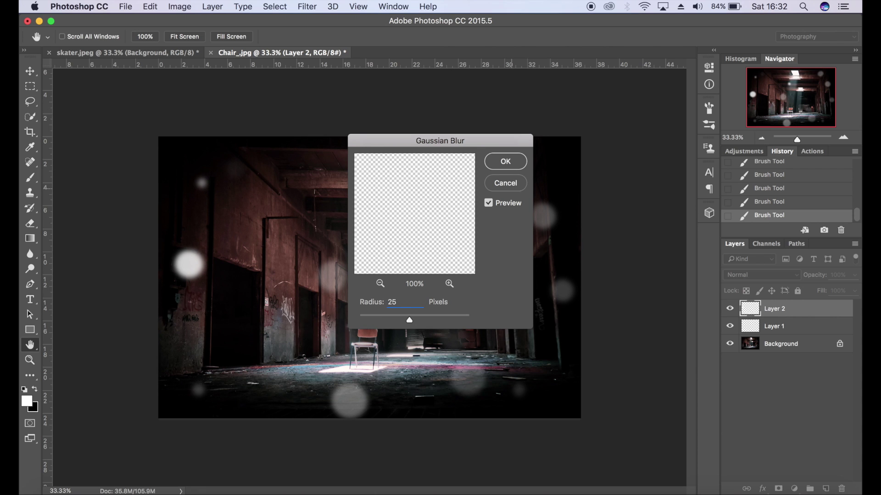
{"action": "key", "text": "BackSpace"}
{"action": "type", "text": "0"}
{"action": "key", "text": "BackSpace"}
{"action": "key", "text": "BackSpace"}
{"action": "type", "text": "15"}
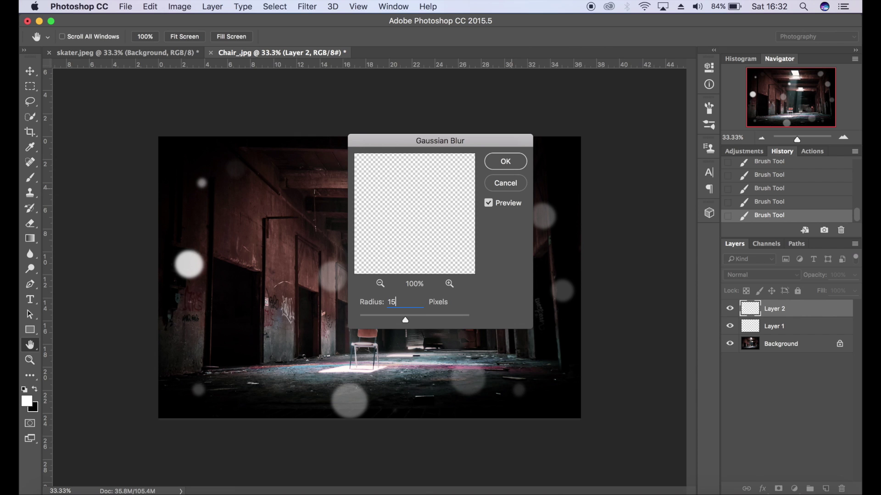
{"action": "key", "text": "Return"}
Set up a 60°, 100-pixel Motion Blur on the dust layer
{"action": "left_click", "coordinate": [306, 6]}
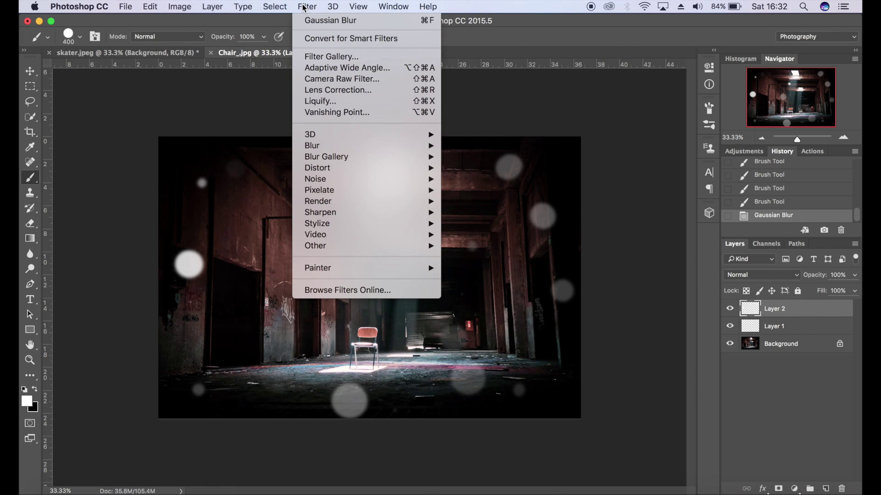
{"action": "mouse_move", "coordinate": [320, 146]}
{"action": "left_click", "coordinate": [497, 214]}
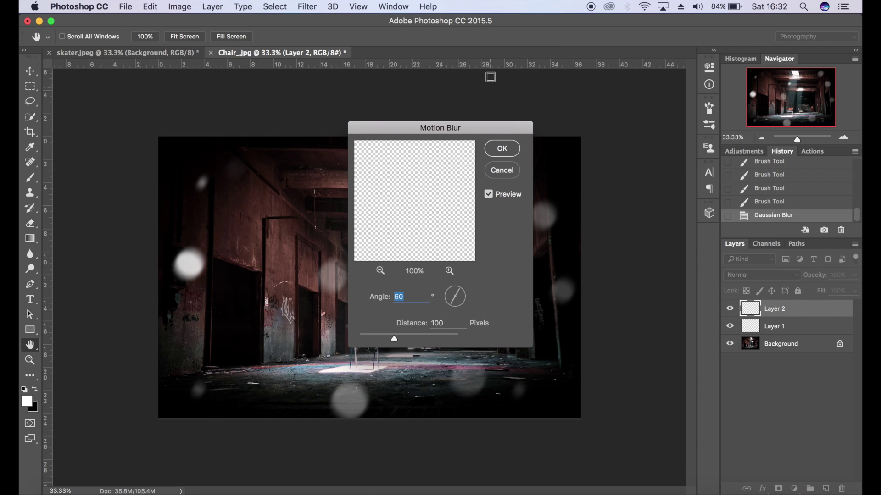
{"action": "left_click_drag", "start_coordinate": [462, 124], "coordinate": [595, 120]}
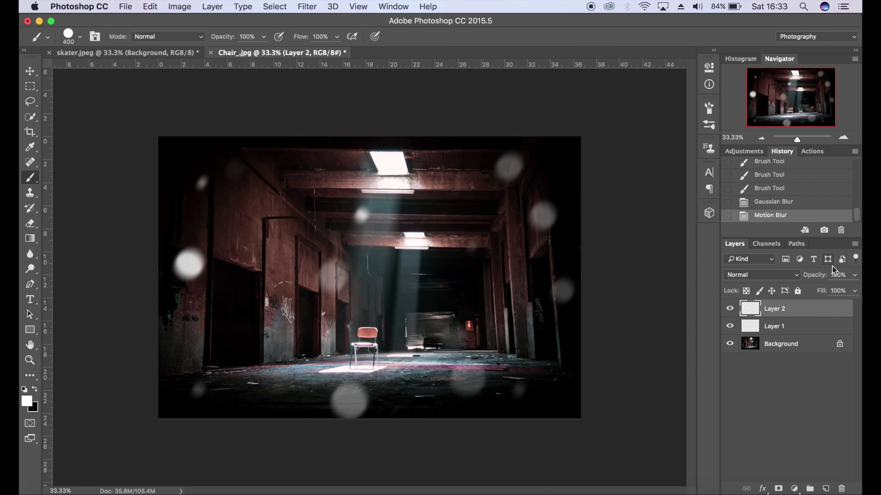
Apply the motion blur and lower Layer 2's opacity to 10%
{"action": "left_click", "coordinate": [798, 276]}
{"action": "type", "text": "10"}
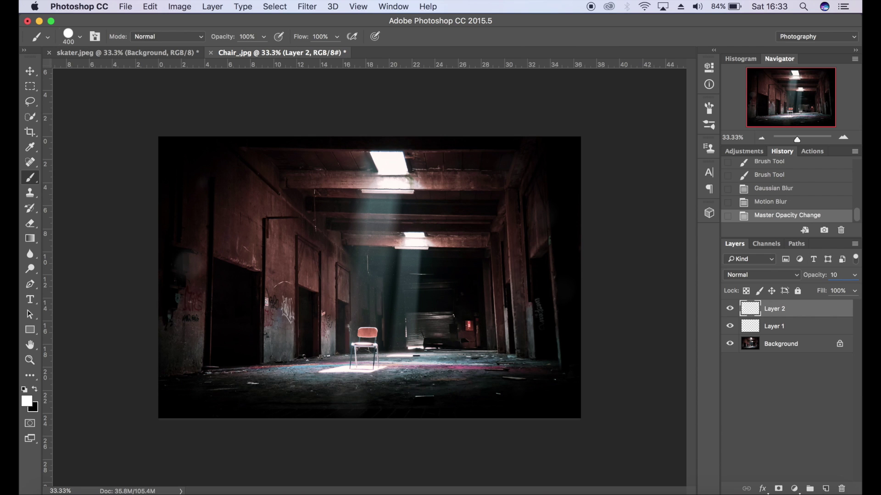
{"action": "key", "text": "BackSpace"}
{"action": "type", "text": "5"}
{"action": "key", "text": "BackSpace"}
{"action": "type", "text": "0"}
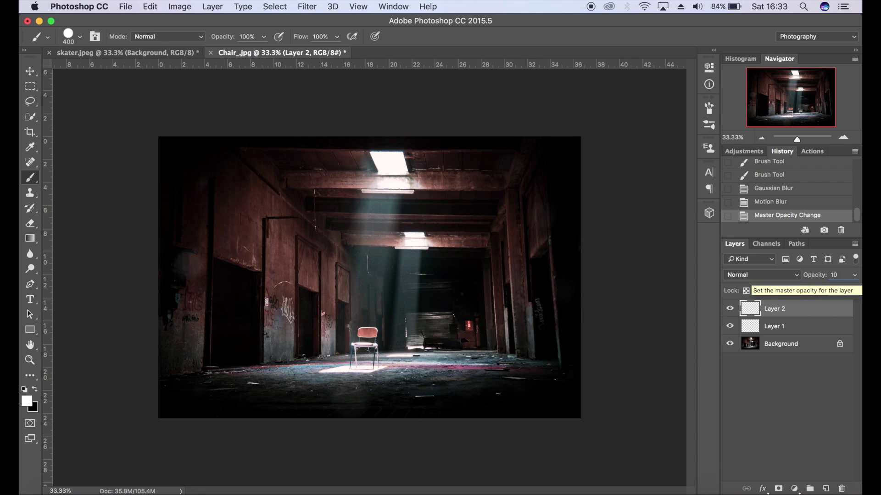
Toggle Layer 2's visibility and zoom in and out to compare the faint haze
{"action": "left_click", "coordinate": [730, 310]}
{"action": "left_click", "coordinate": [729, 311]}
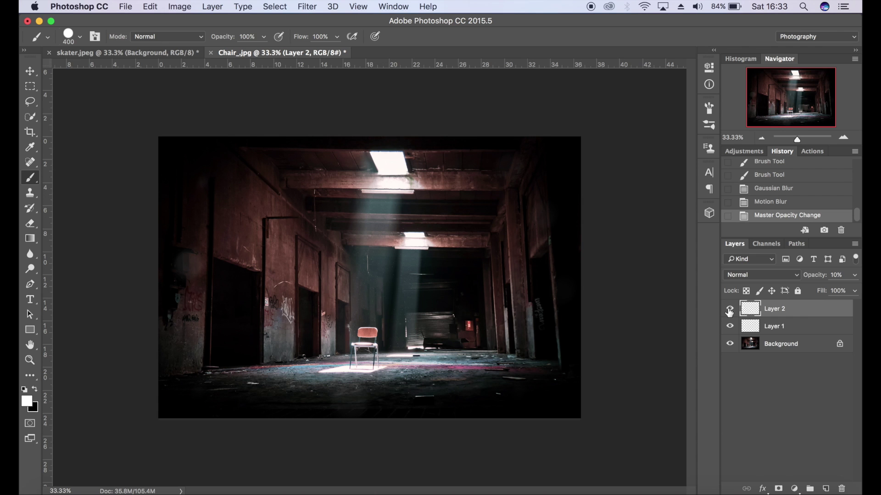
{"action": "left_click", "coordinate": [729, 312]}
{"action": "left_click", "coordinate": [729, 312]}
{"action": "key", "text": "super+equal"}
{"action": "key", "text": "super+minus"}
Add a Gradient Map adjustment layer using the dark green-to-orange gradient preset
{"action": "left_click", "coordinate": [796, 489]}
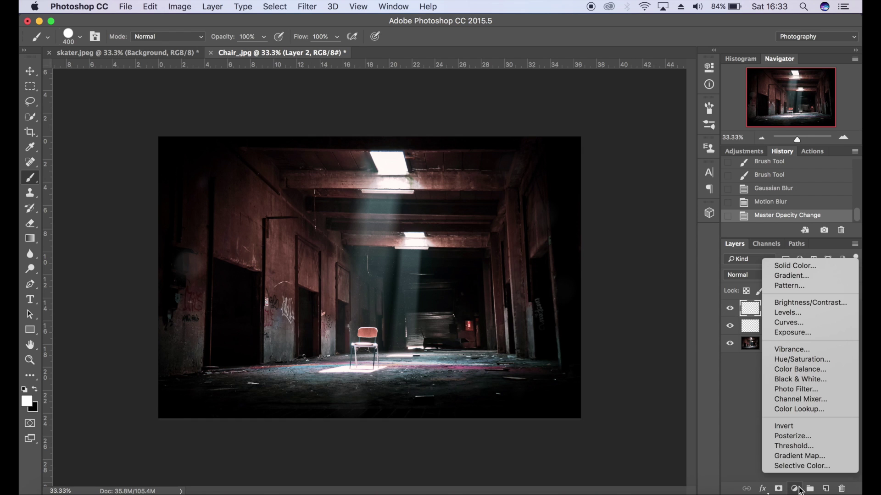
{"action": "left_click", "coordinate": [805, 455]}
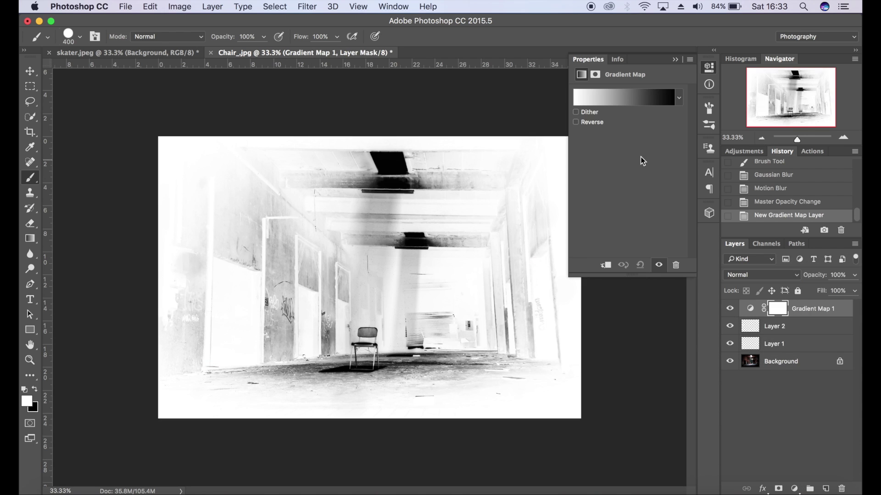
{"action": "left_click", "coordinate": [631, 95]}
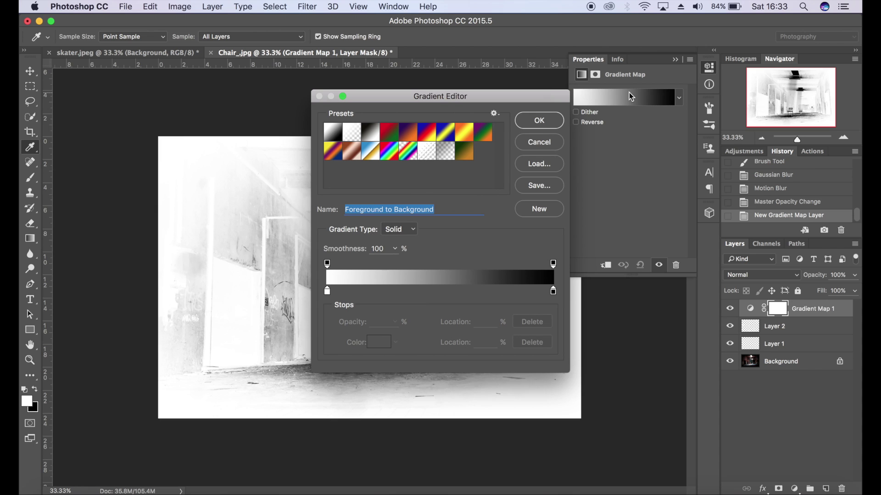
{"action": "left_click", "coordinate": [464, 151]}
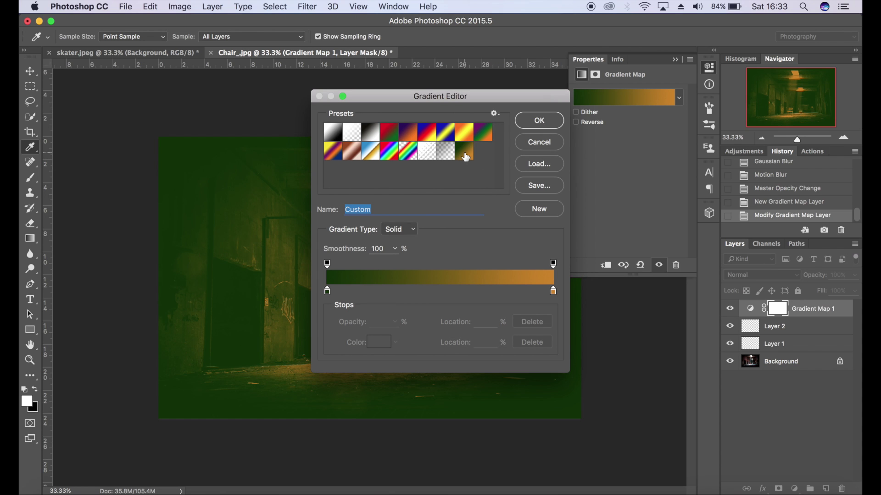
{"action": "left_click", "coordinate": [539, 121]}
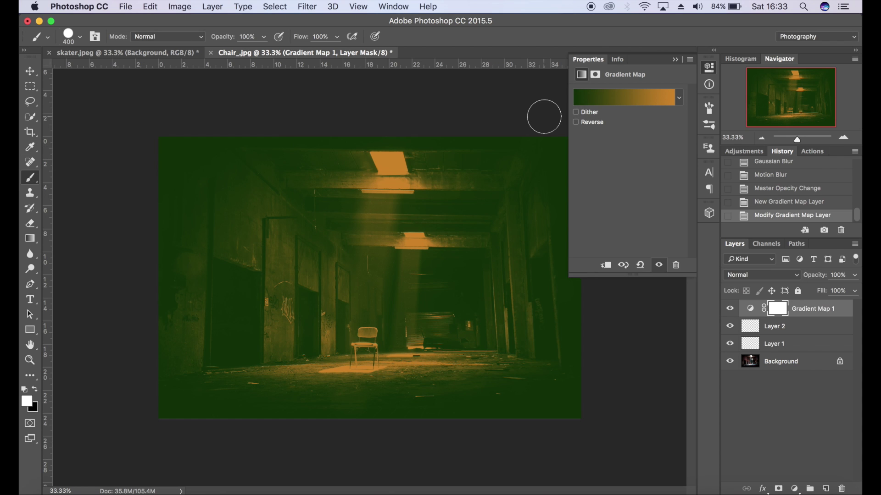
Lower the Gradient Map 1 layer's opacity to 25%
{"action": "left_click", "coordinate": [838, 275]}
{"action": "type", "text": "30"}
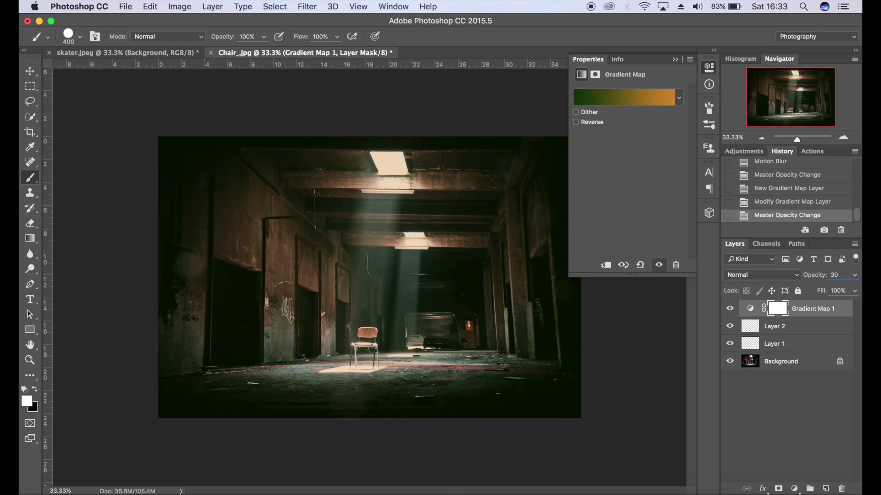
{"action": "type", "text": "25"}
{"action": "key", "text": "Return"}
{"action": "left_click", "coordinate": [675, 60]}
{"action": "key", "text": "super+plus"}
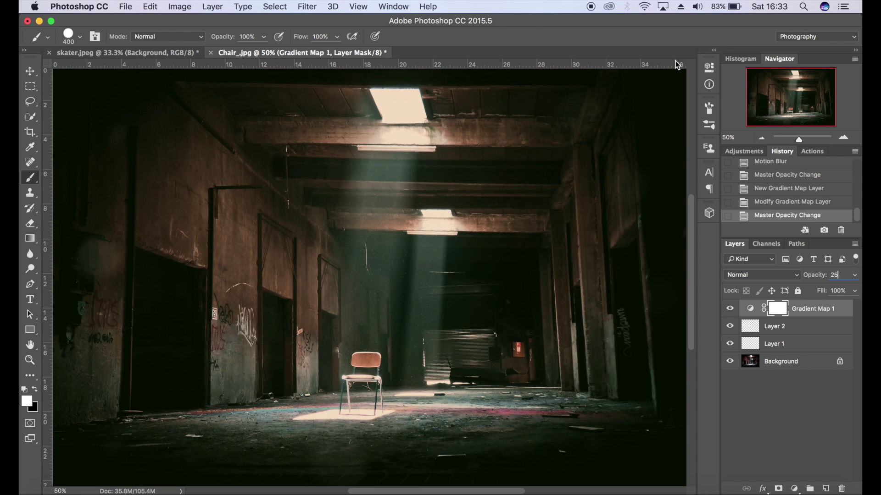
Group Gradient Map 1, Layer 2 and Layer 1 into Group 1 and toggle it to compare
{"action": "left_click", "coordinate": [804, 345], "text": "shift"}
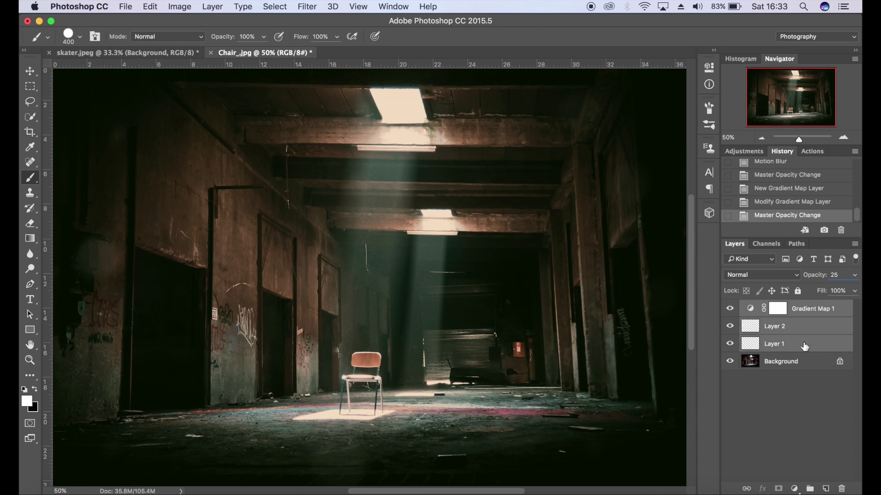
{"action": "key", "text": "super+g"}
{"action": "left_click", "coordinate": [730, 307]}
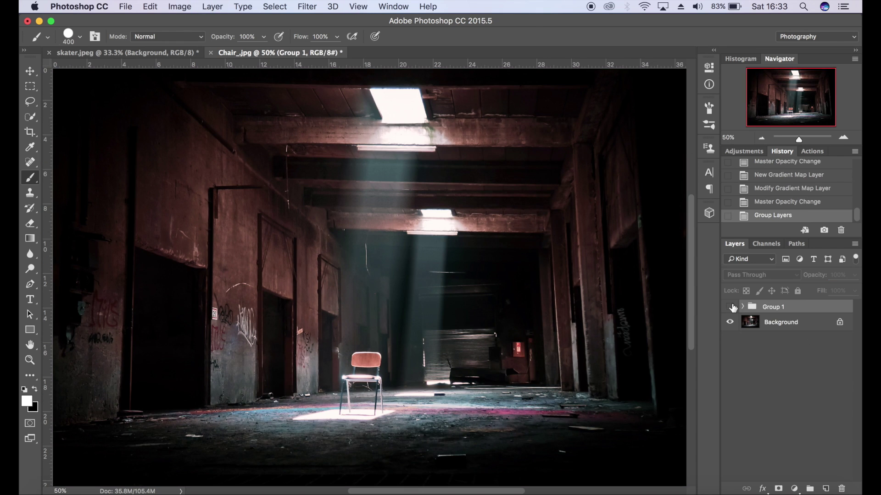
{"action": "left_click", "coordinate": [730, 306]}
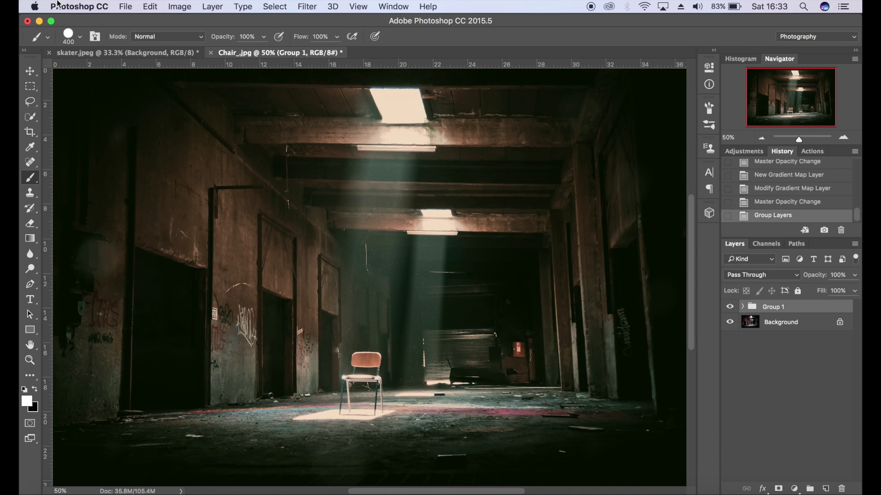
Switch to skater.jpeg, zoom to 50% and toggle its dust layer to compare
{"action": "left_click", "coordinate": [74, 52]}
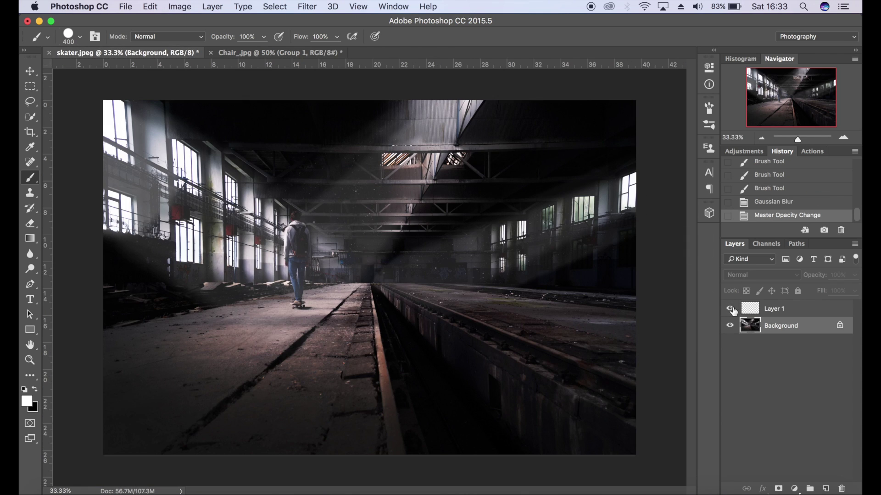
{"action": "key", "text": "super+plus"}
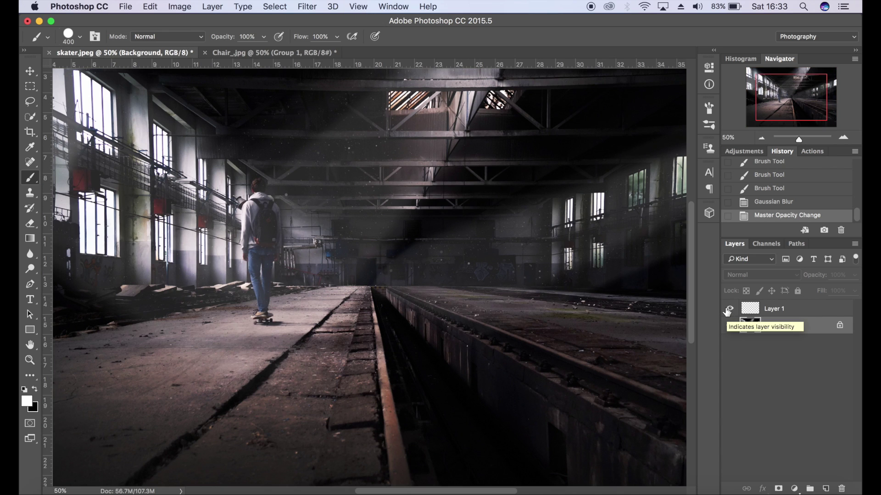
{"action": "left_click", "coordinate": [728, 310]}
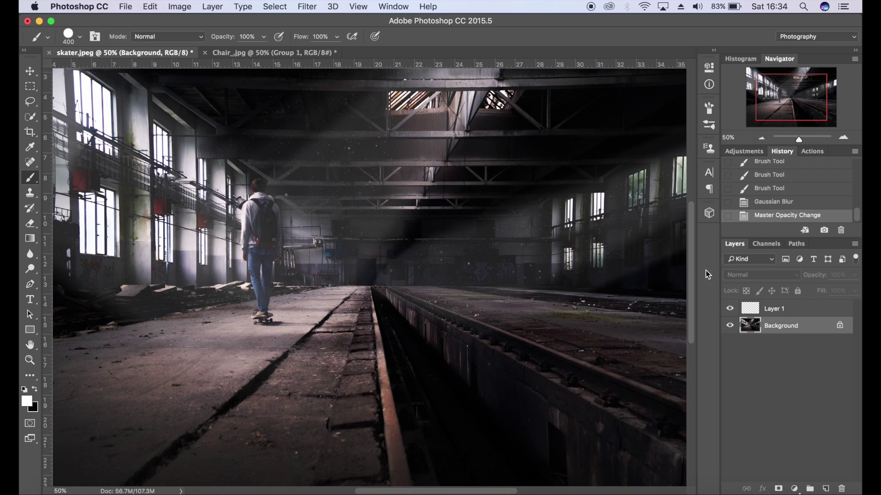
Switch back to the Chair_.jpg document
{"action": "left_click", "coordinate": [293, 53]}
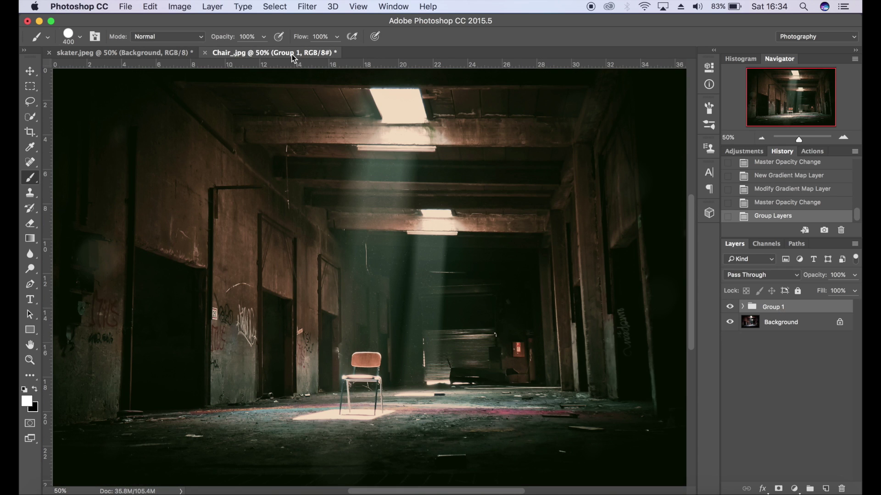